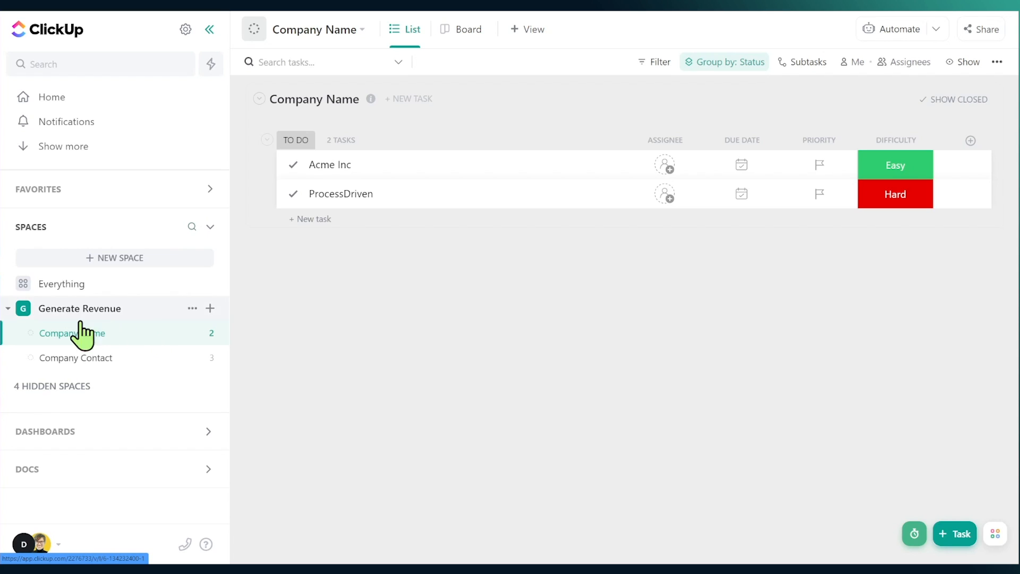
Step: Add a relationship column named "Contact <> Company" to the Company Name list, related to tasks from the Company Contact list
left_click(105, 364)
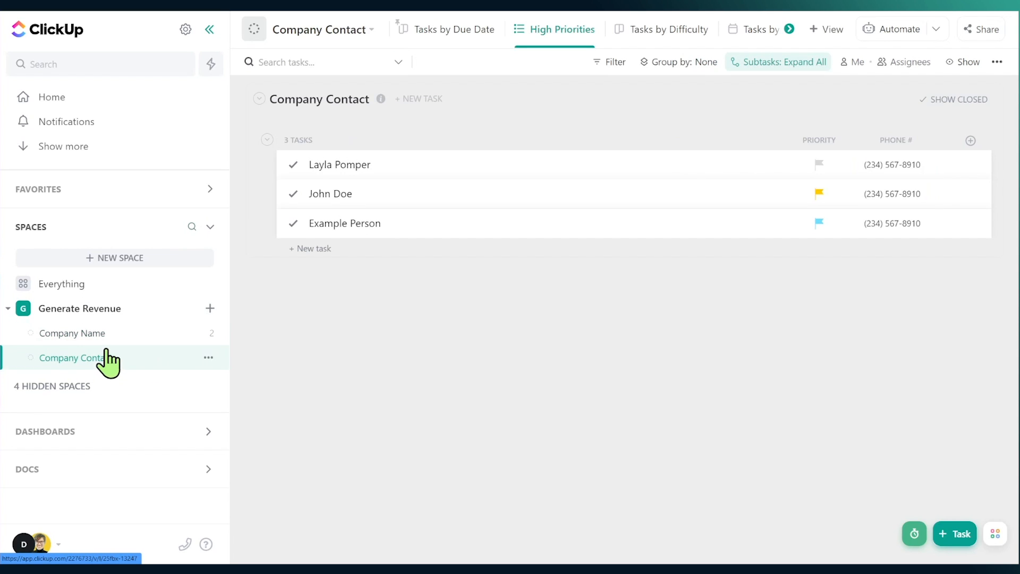
left_click(106, 343)
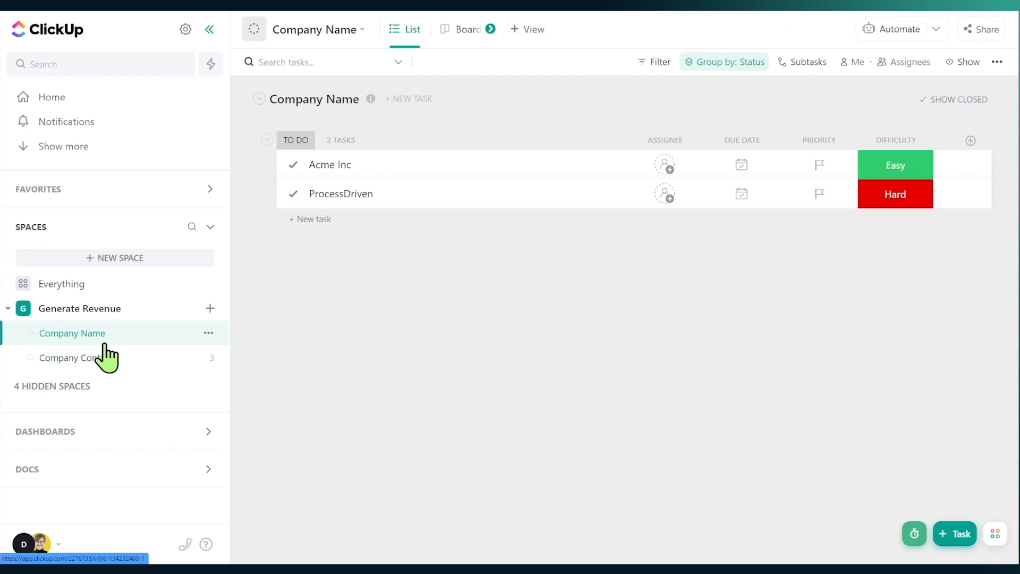
left_click(971, 141)
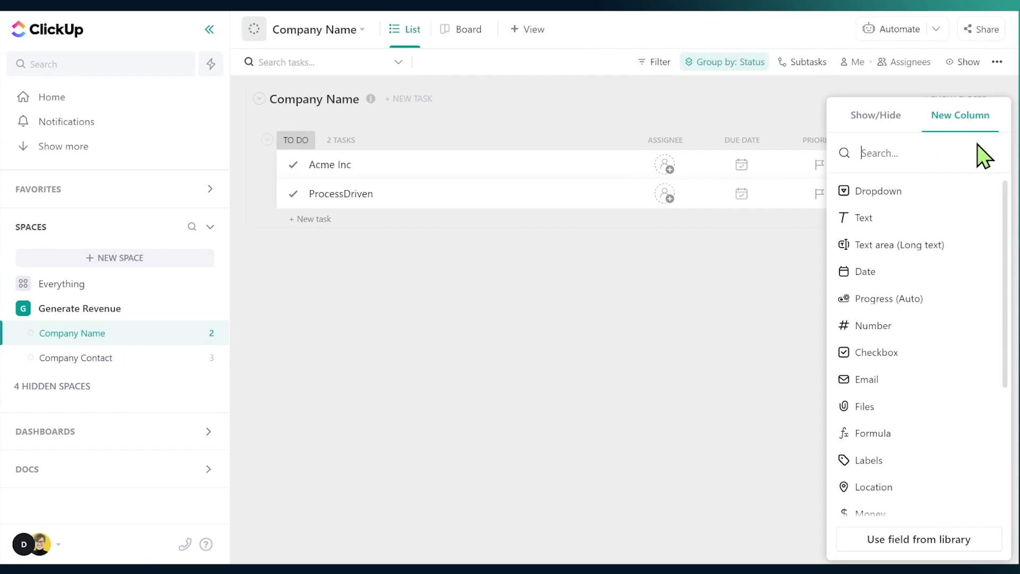
scroll(957, 220, "down", 4)
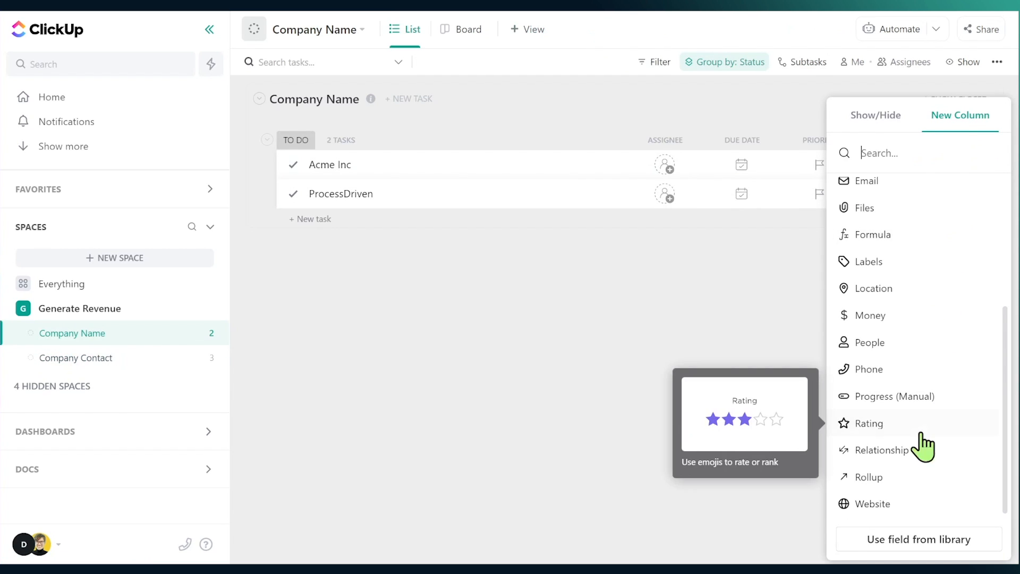
left_click(911, 467)
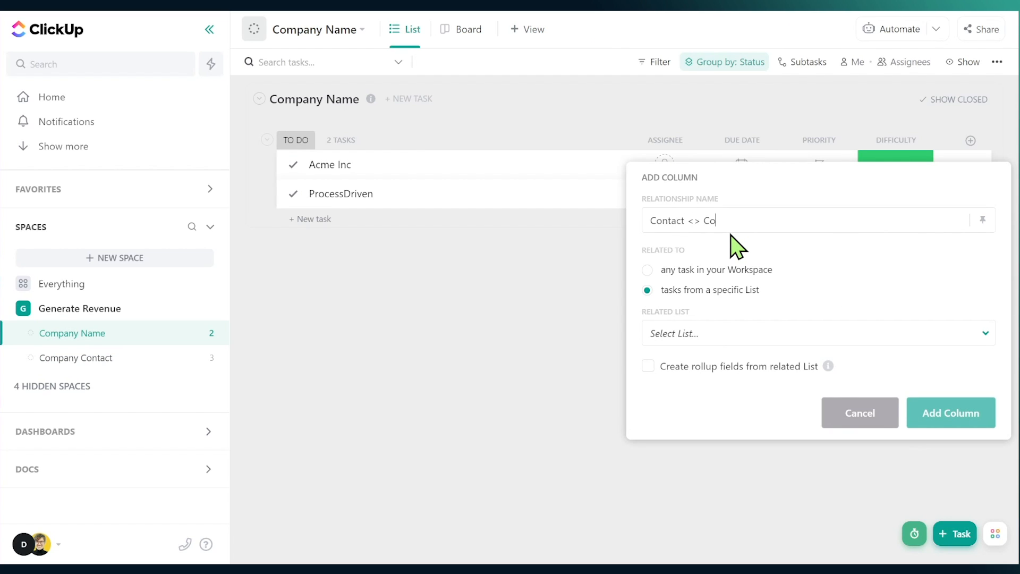
left_click(702, 335)
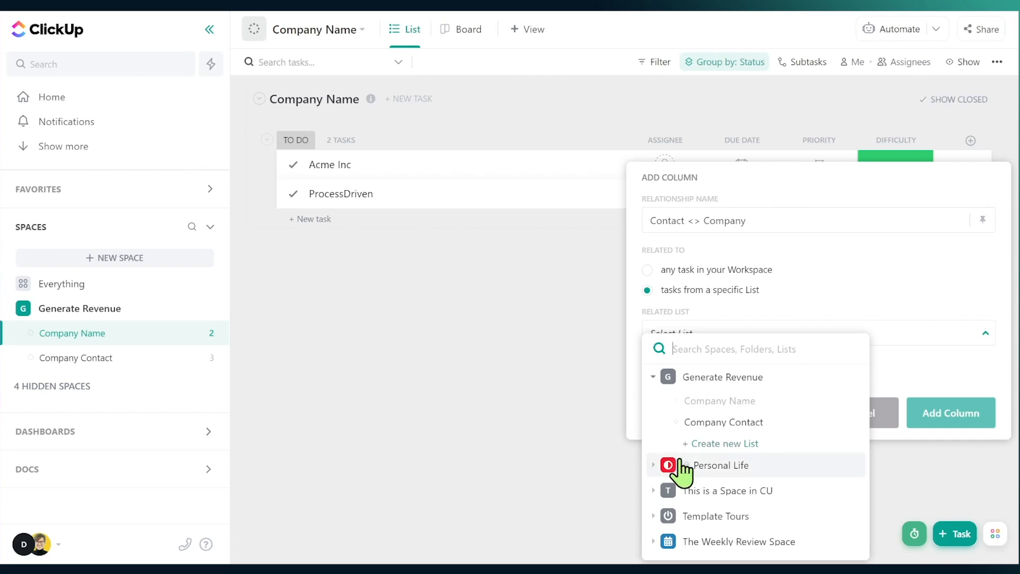
left_click(704, 423)
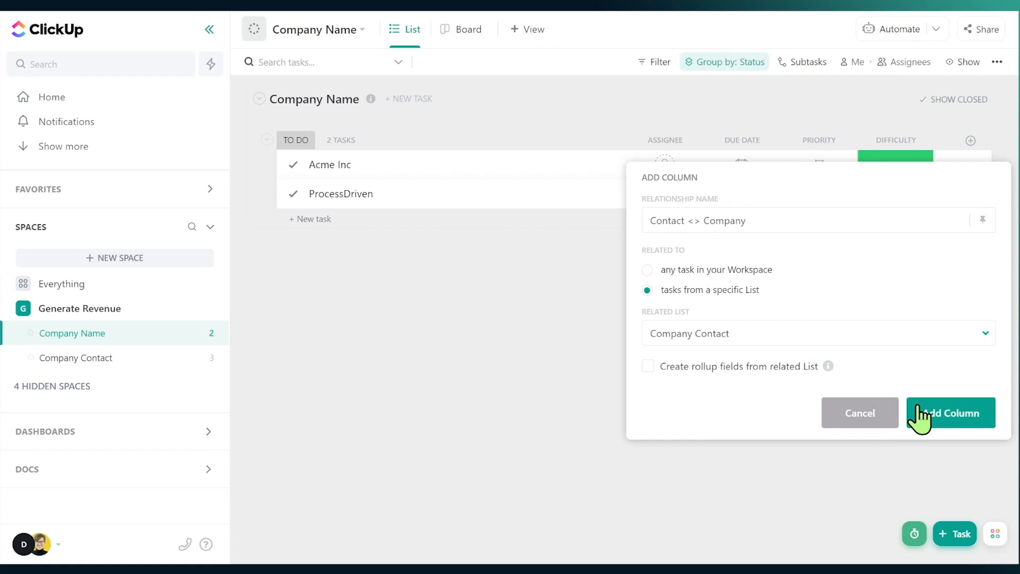
left_click(936, 413)
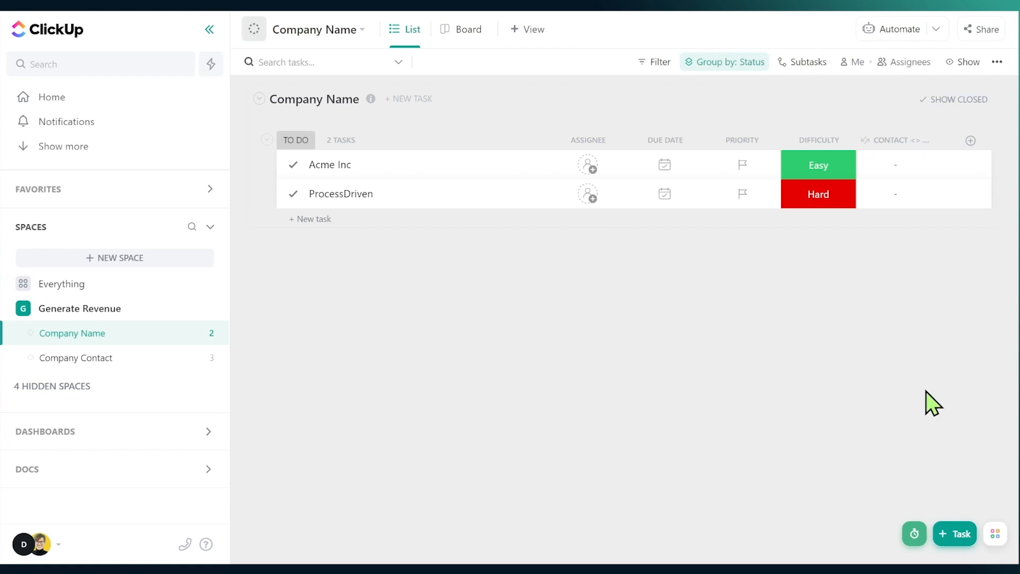
Step: Link one contact to Acme Inc and another to ProcessDriven in the Contact <> Company column
left_click(900, 170)
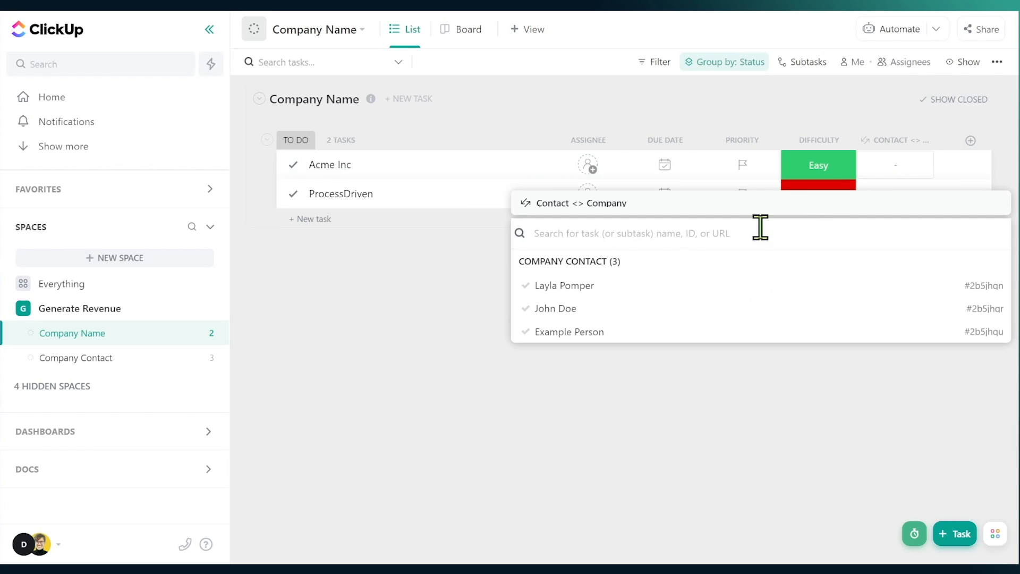
left_click(634, 311)
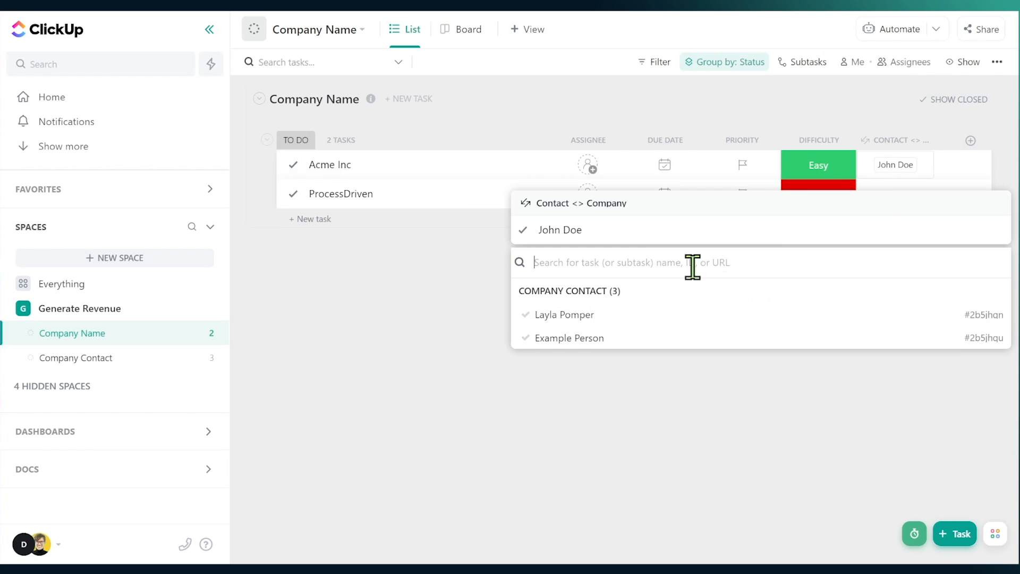
left_click(893, 434)
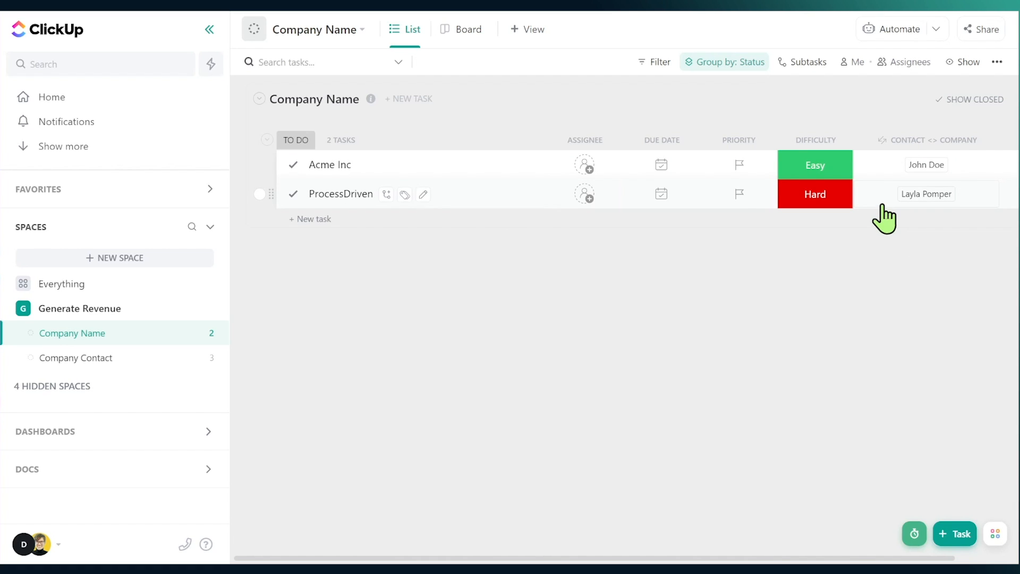
Step: Open the ProcessDriven task and add a Phone # column to its Contact <> Company relationship table
left_click(356, 195)
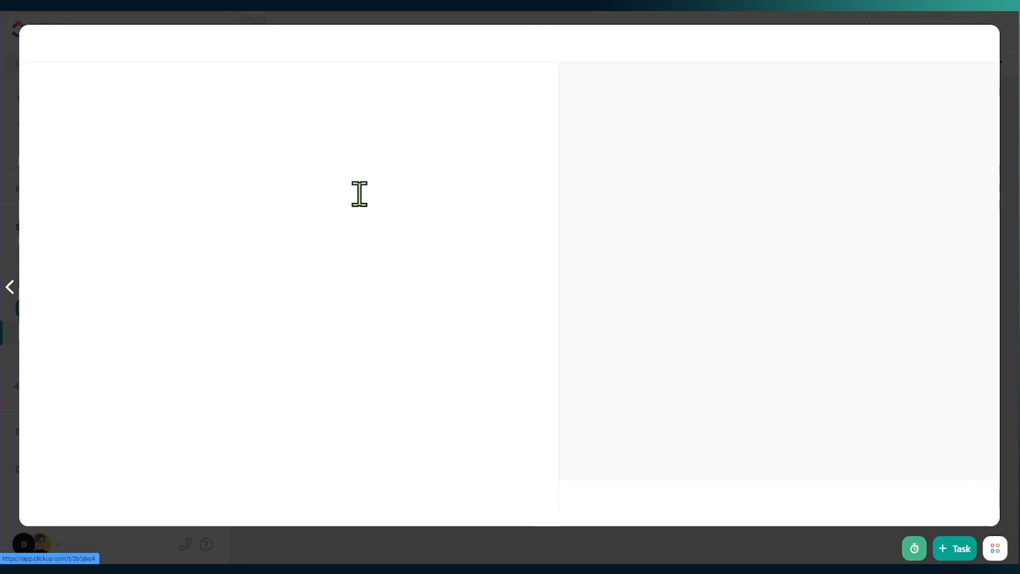
scroll(359, 194, "down", 7)
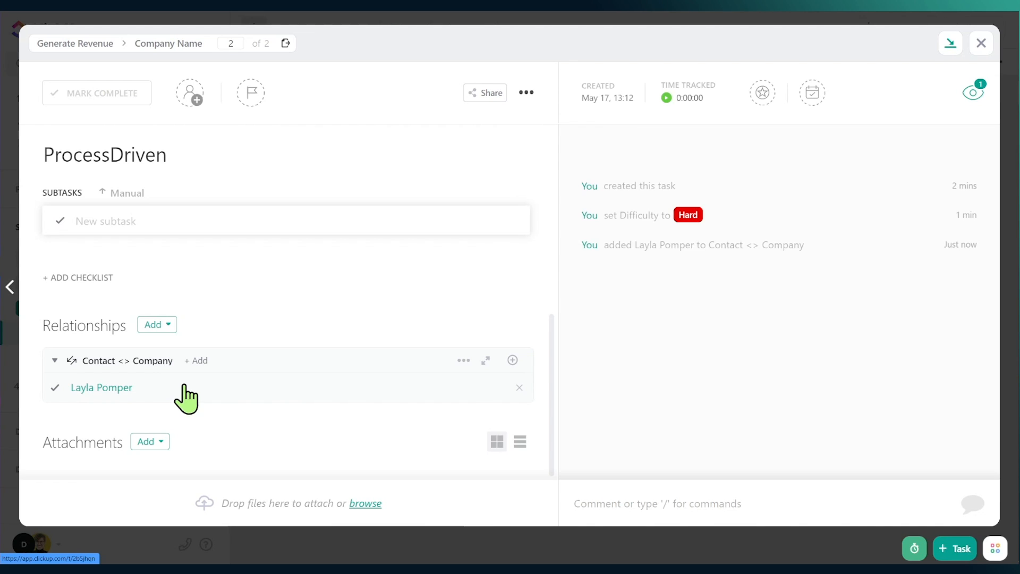
left_click(513, 360)
left_click(285, 427)
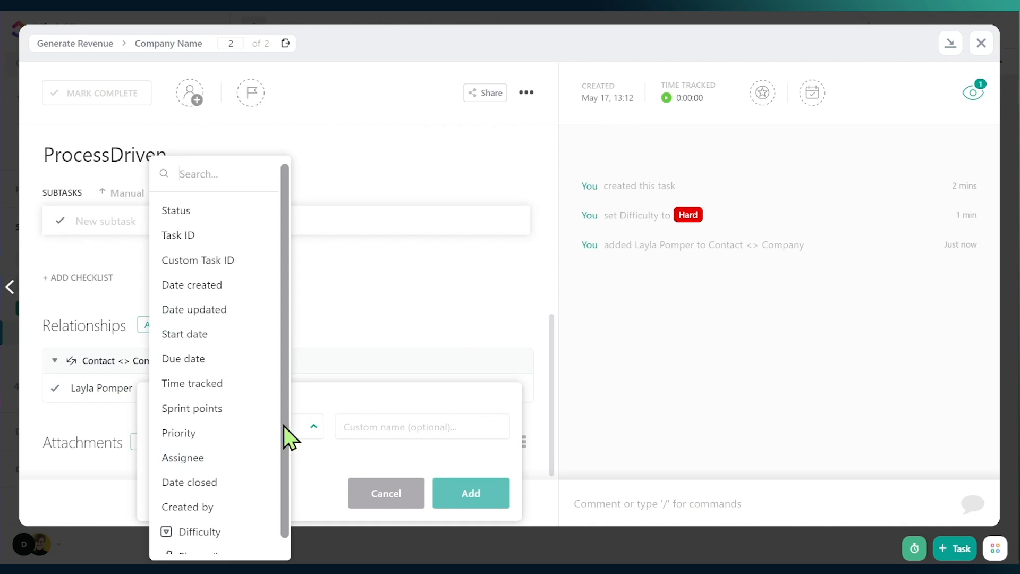
scroll(242, 468, "down", 1)
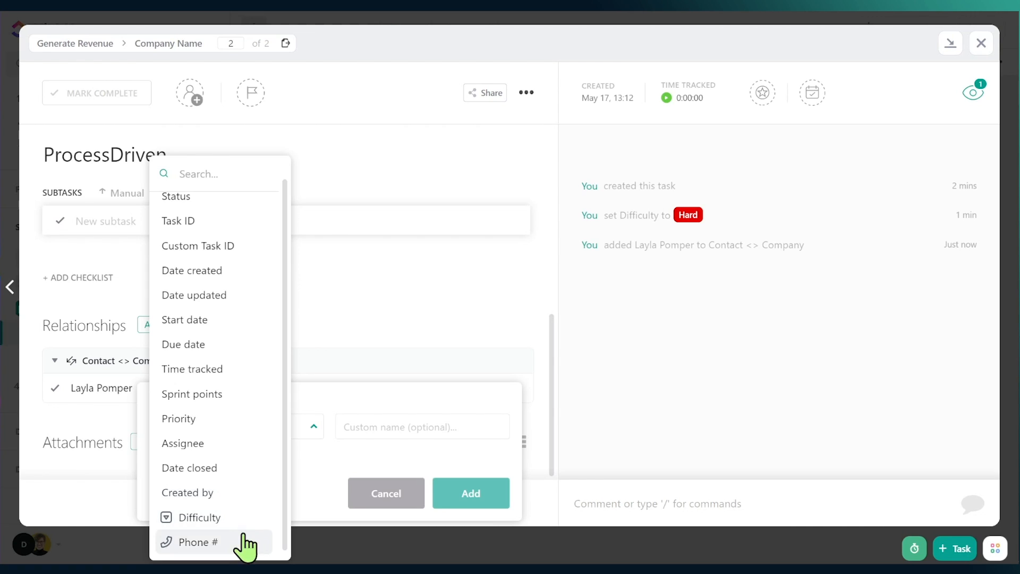
left_click(220, 543)
left_click(457, 494)
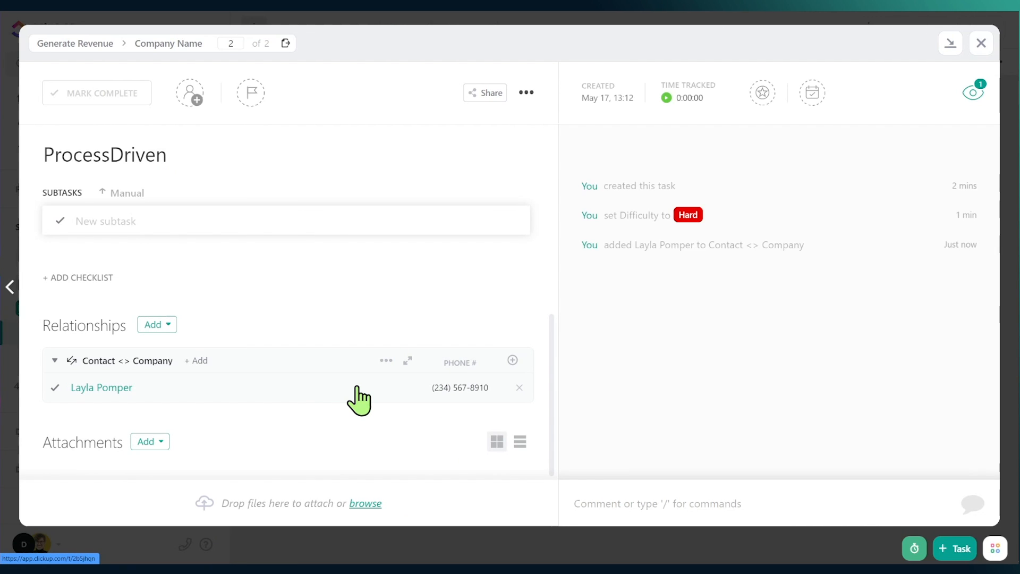
Step: Add a Difficulty column to ProcessDriven's Contact <> Company relationship table, and close the task
scroll(324, 280, "up", 5)
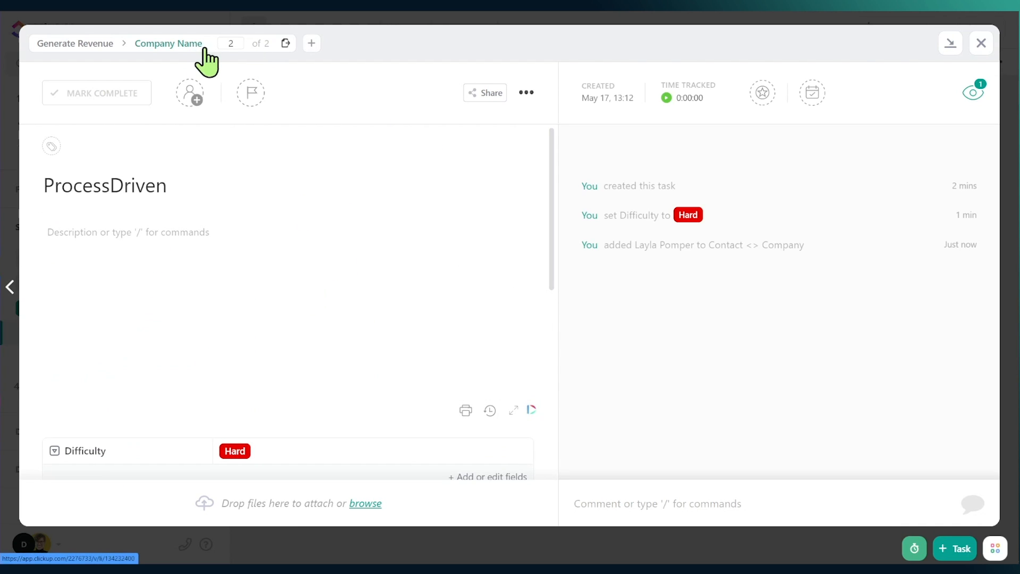
scroll(257, 398, "down", 5)
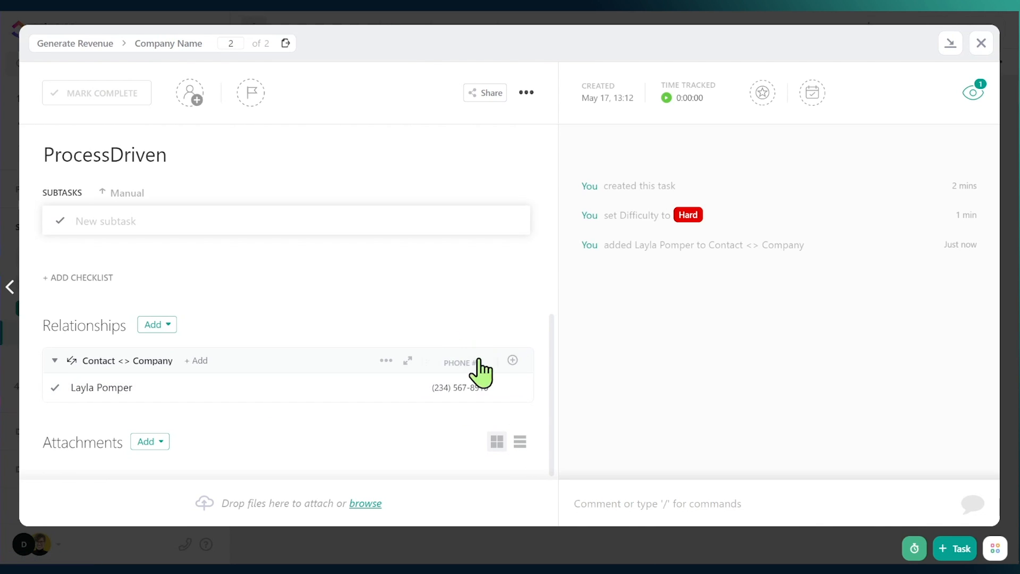
left_click(513, 360)
left_click(250, 440)
scroll(236, 527, "down", 1)
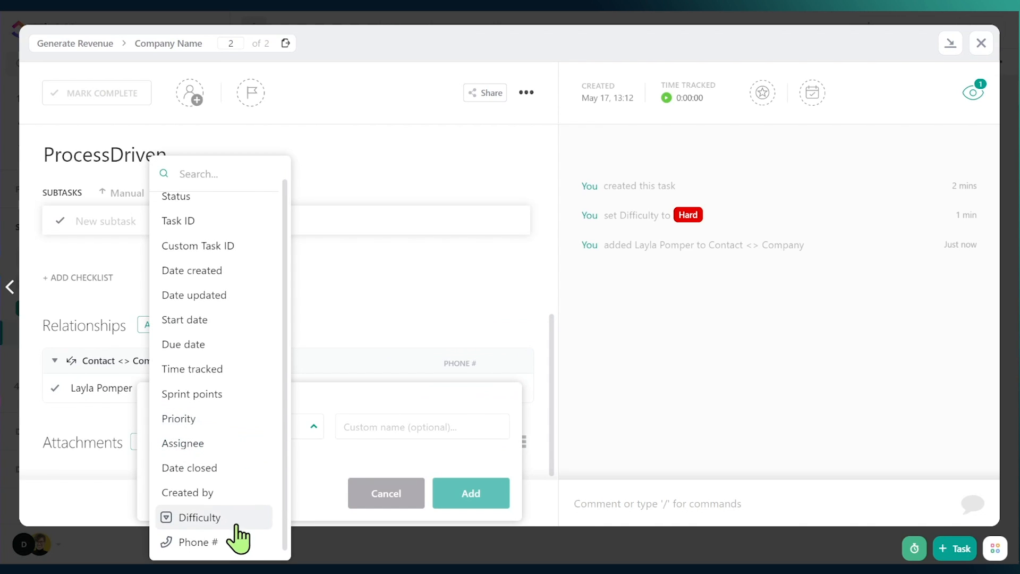
left_click(250, 525)
left_click(468, 499)
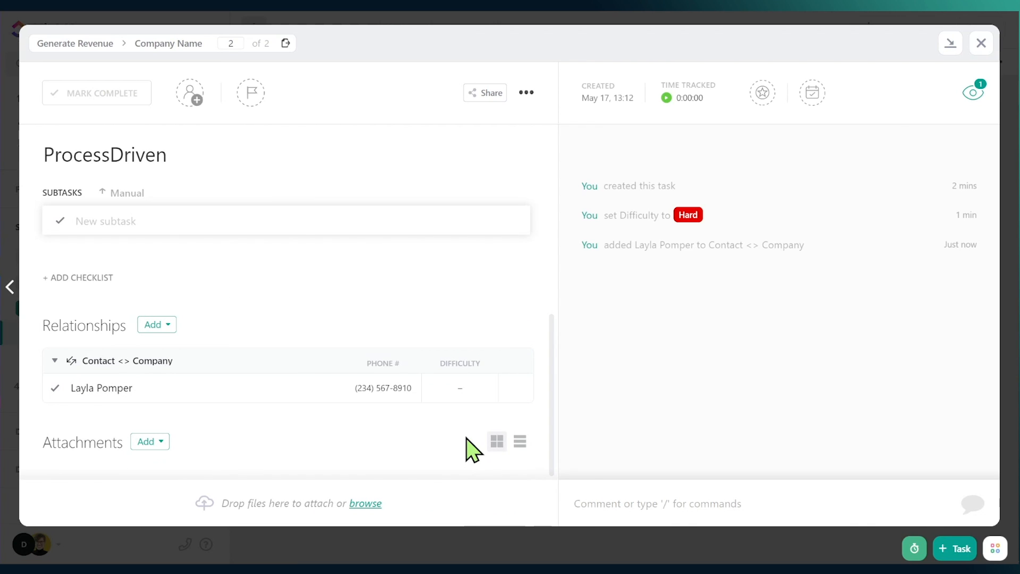
key("Escape")
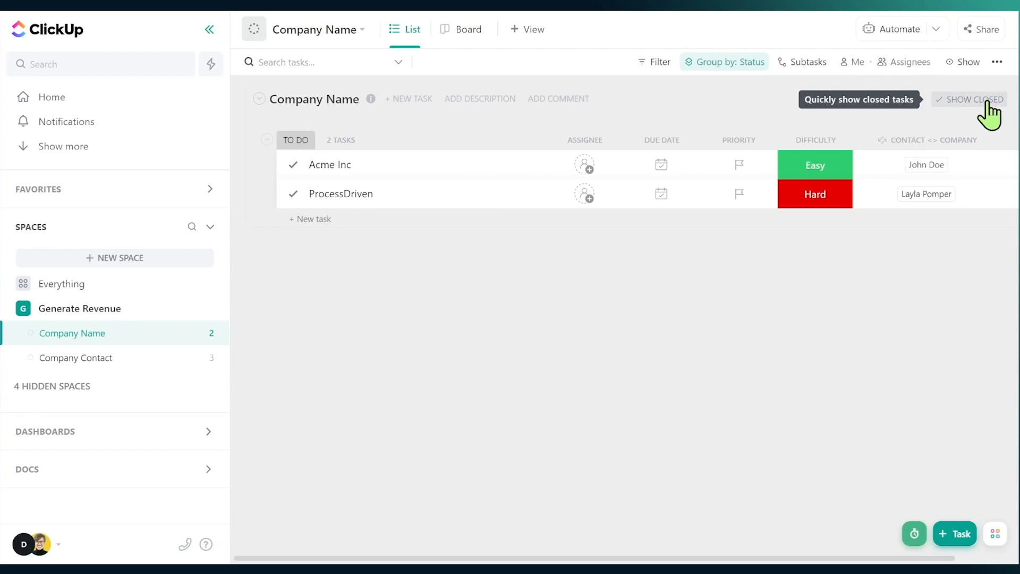
Step: Open the field settings of the Contact <> Company column, and hide the Priority column in the list
left_click(943, 141)
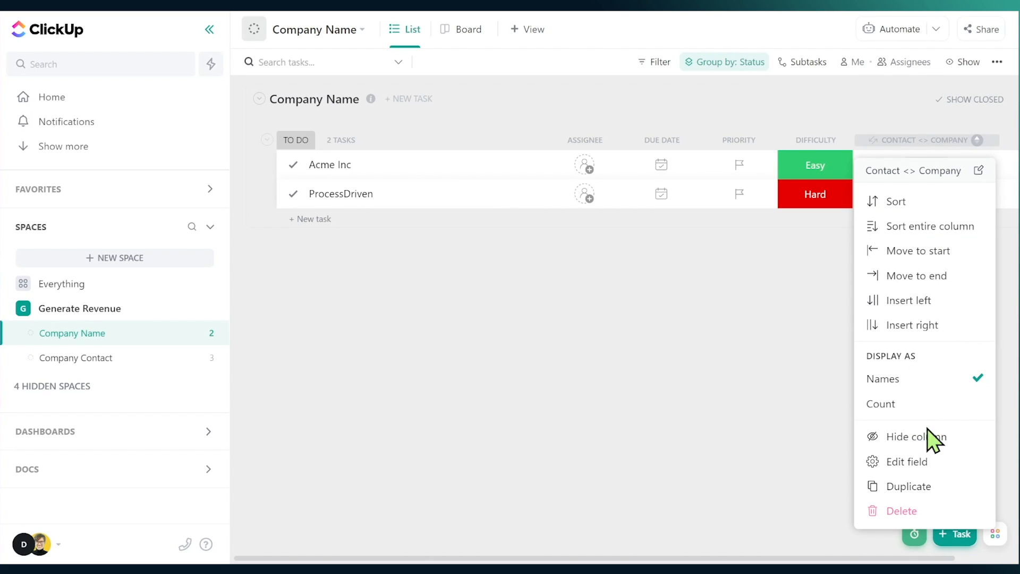
left_click(928, 464)
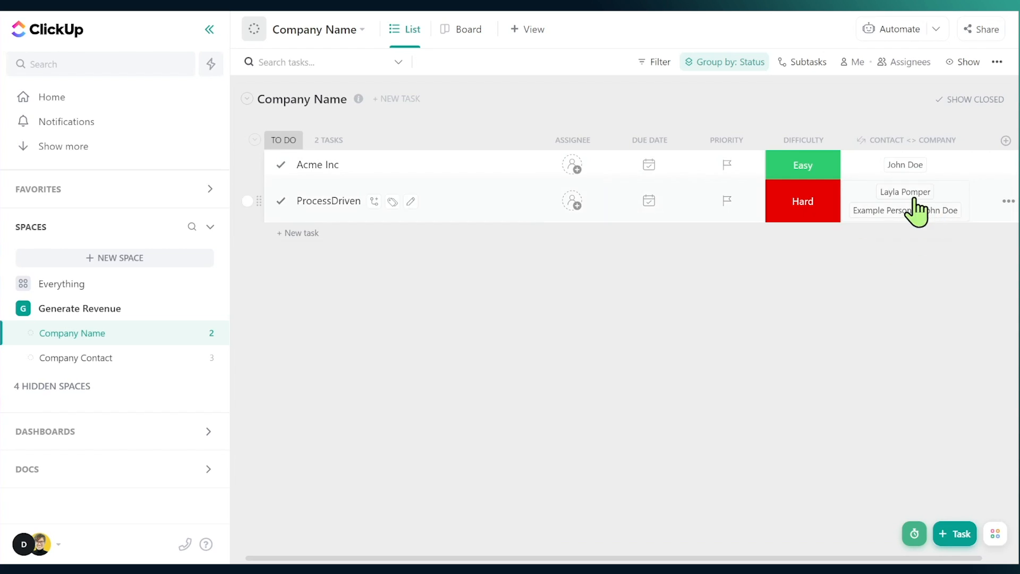
left_click(715, 140)
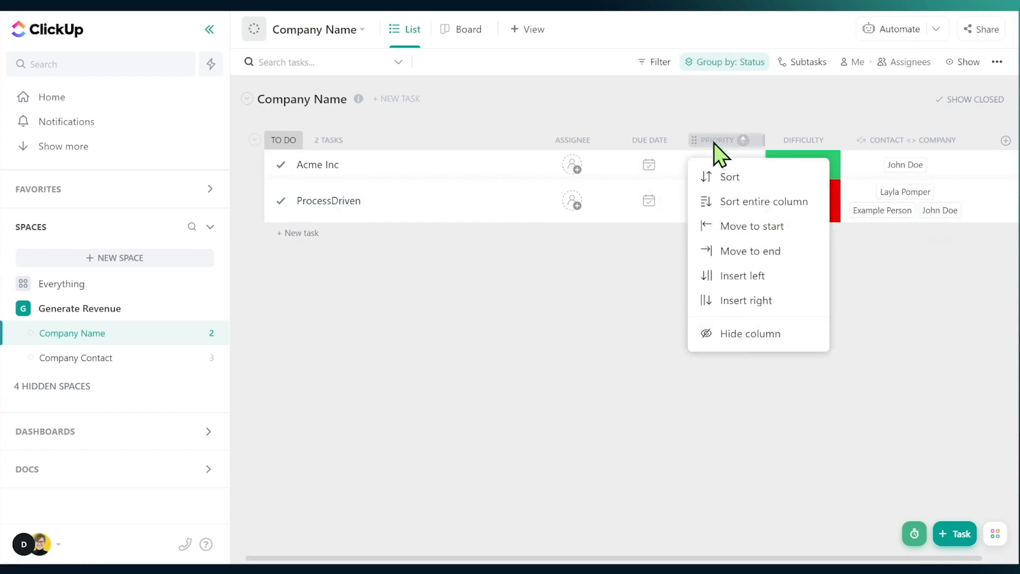
left_click(745, 334)
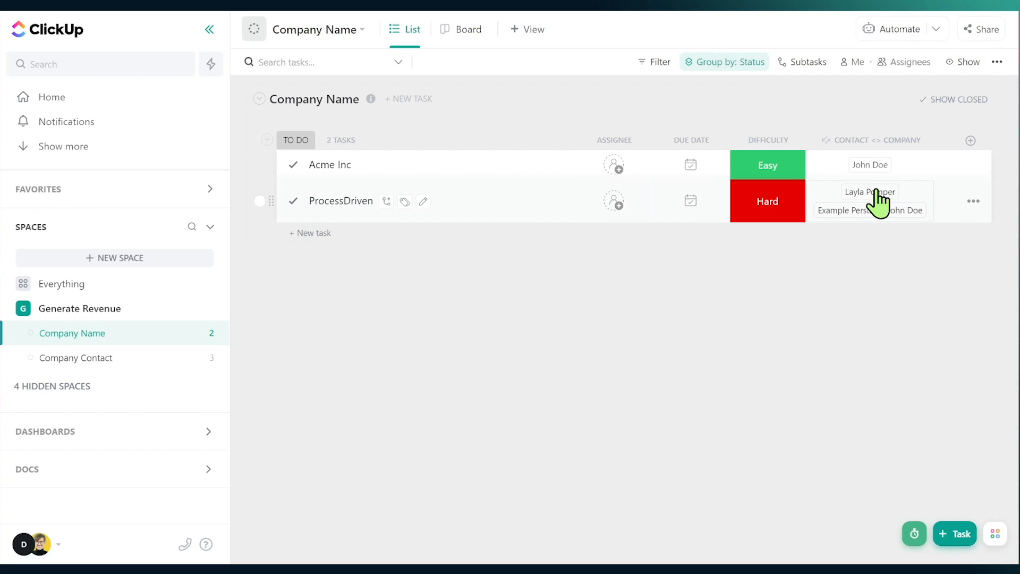
Step: Review the contacts linked to ProcessDriven together with their Phone # and Difficulty fields
left_click(916, 193)
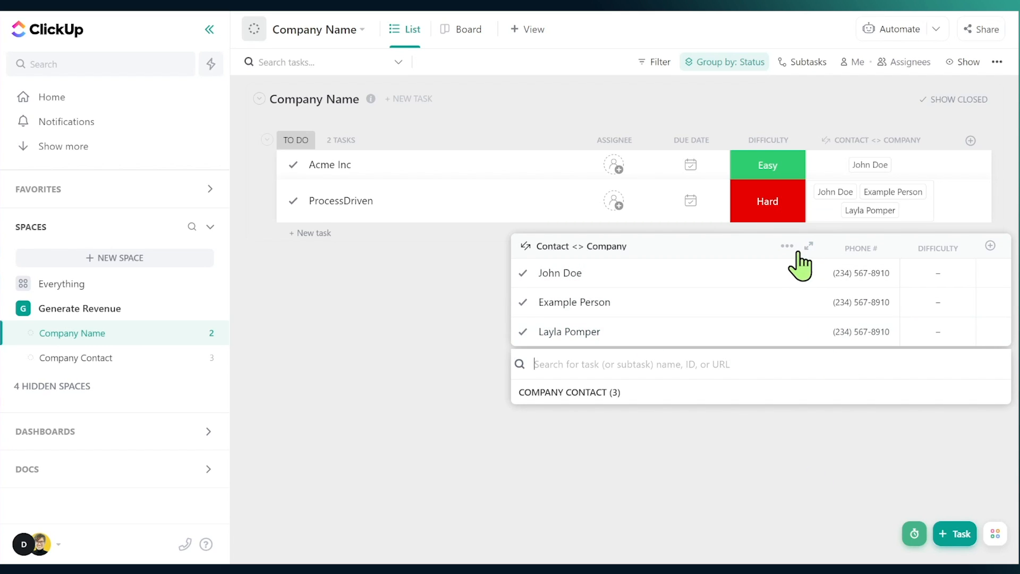
left_click(896, 462)
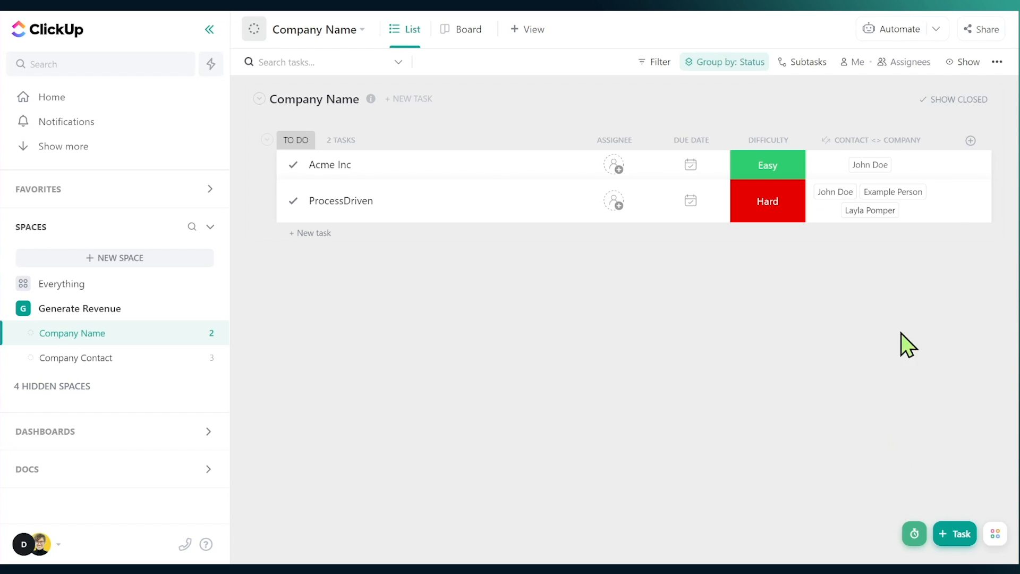
Step: Create a rollup field named Contact Closed, related to Contact <> Company, that rolls up Date closed with No Calculation
left_click(971, 141)
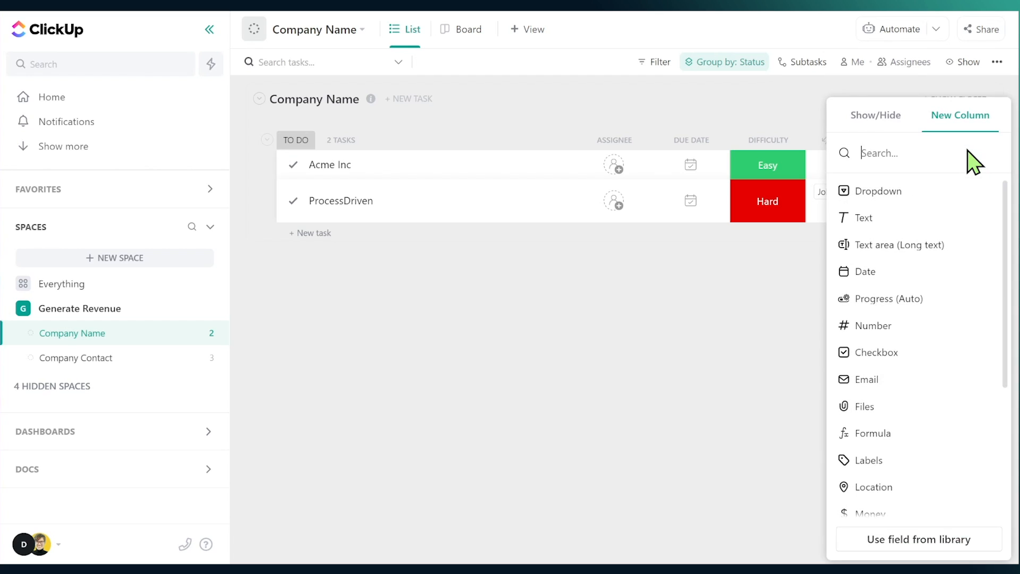
scroll(923, 372, "down", 4)
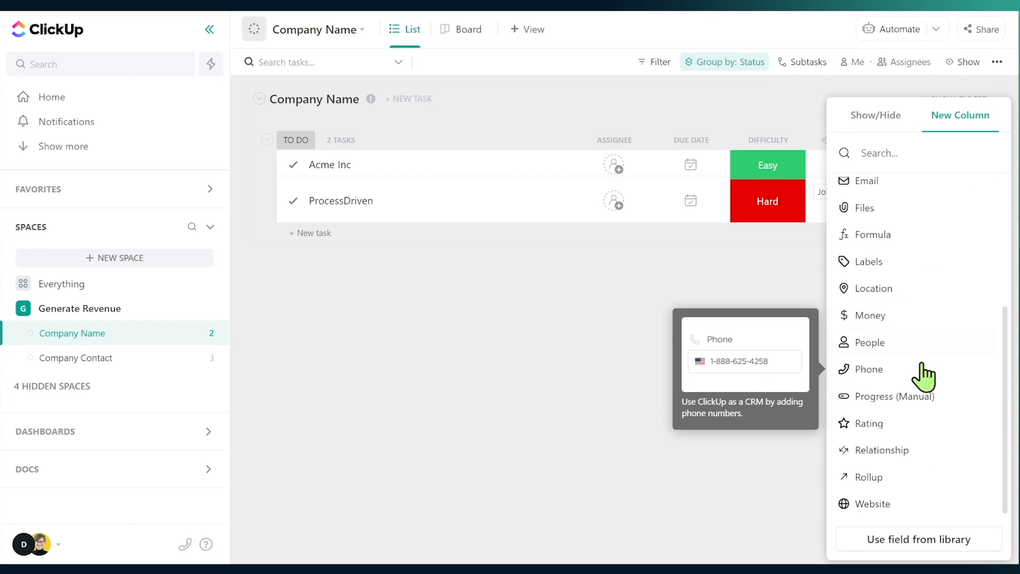
left_click(913, 478)
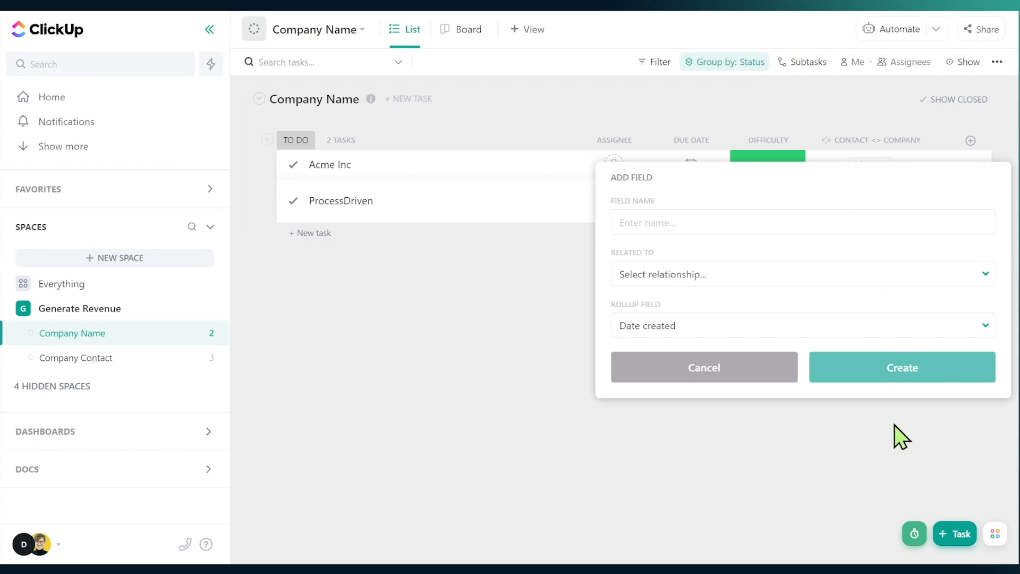
left_click(695, 277)
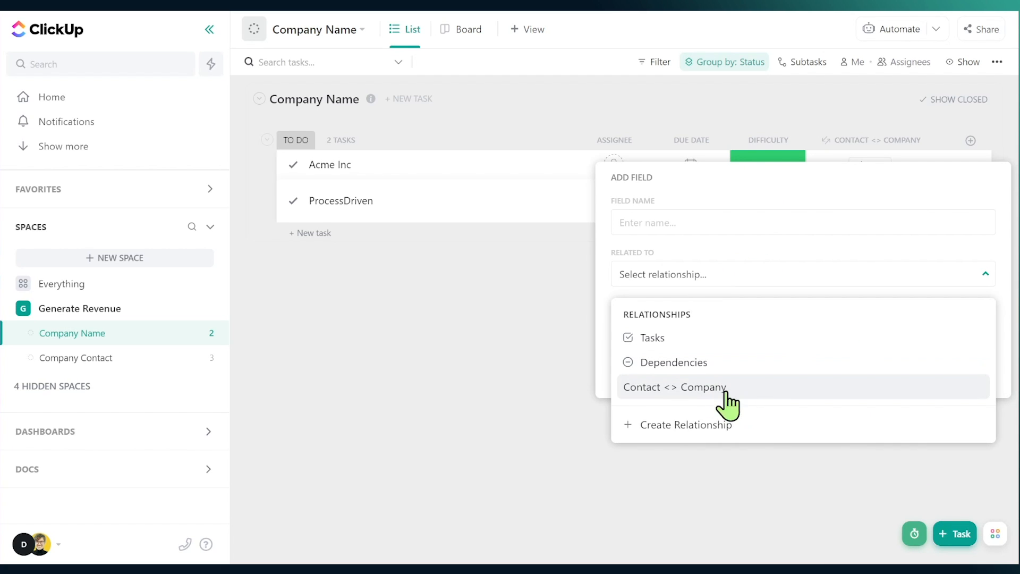
left_click(674, 393)
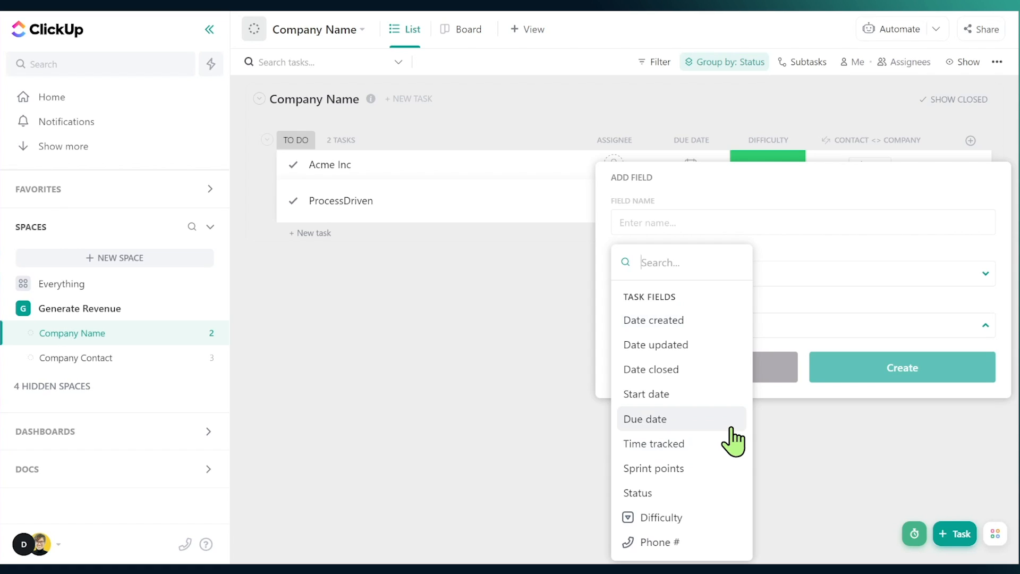
left_click(698, 372)
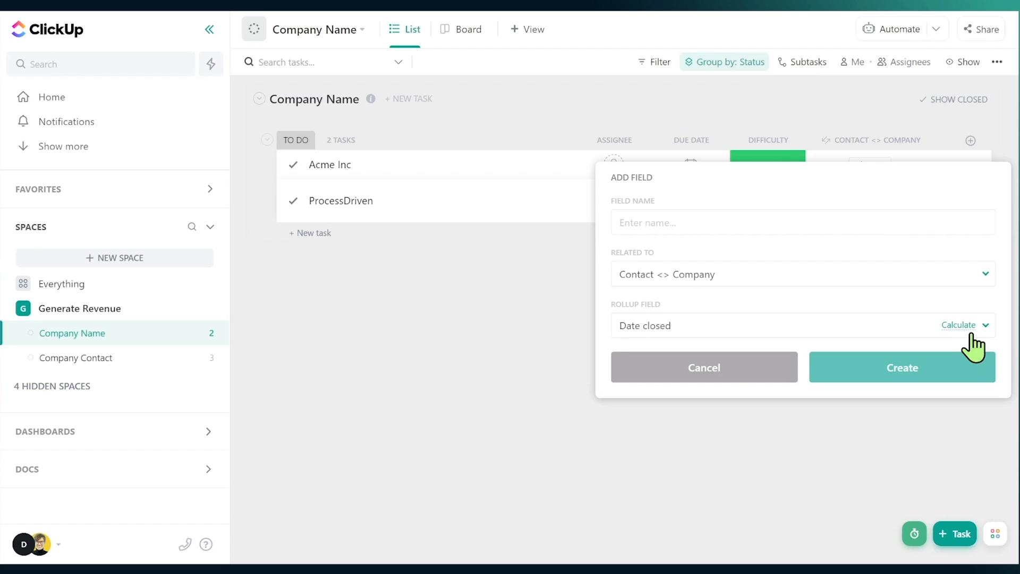
left_click(691, 224)
type("Contact Closed")
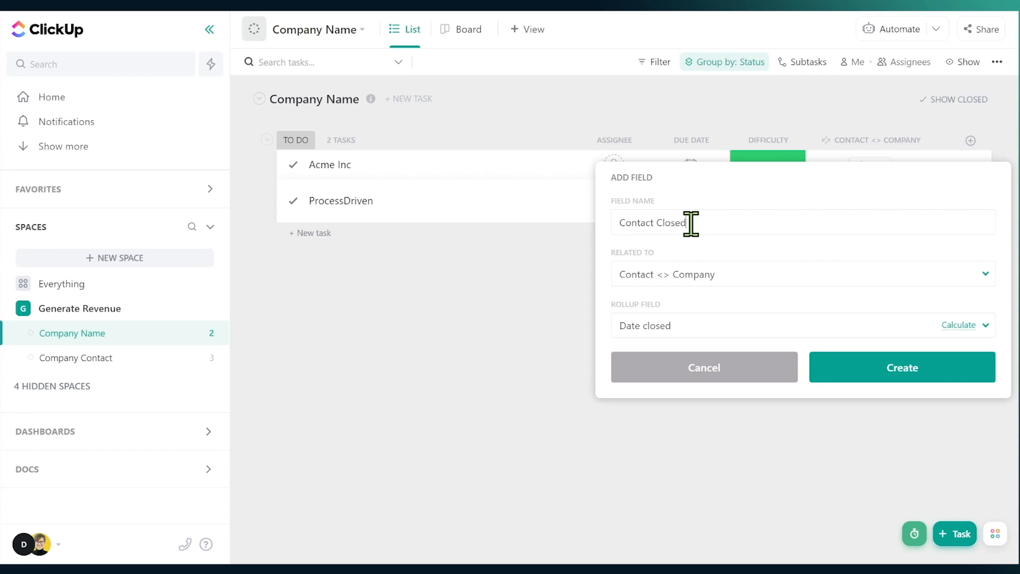
left_click(973, 332)
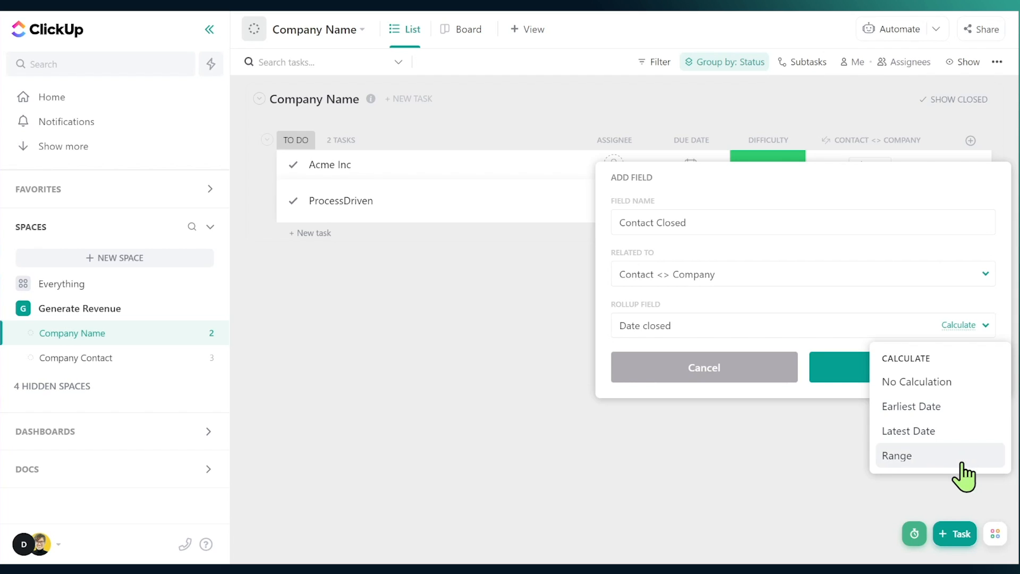
left_click(948, 390)
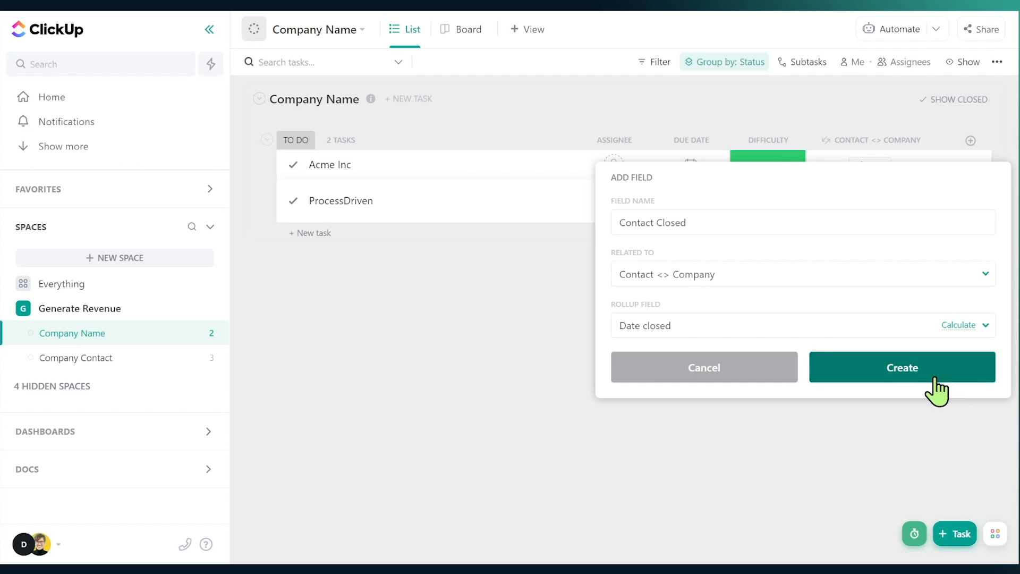
left_click(936, 390)
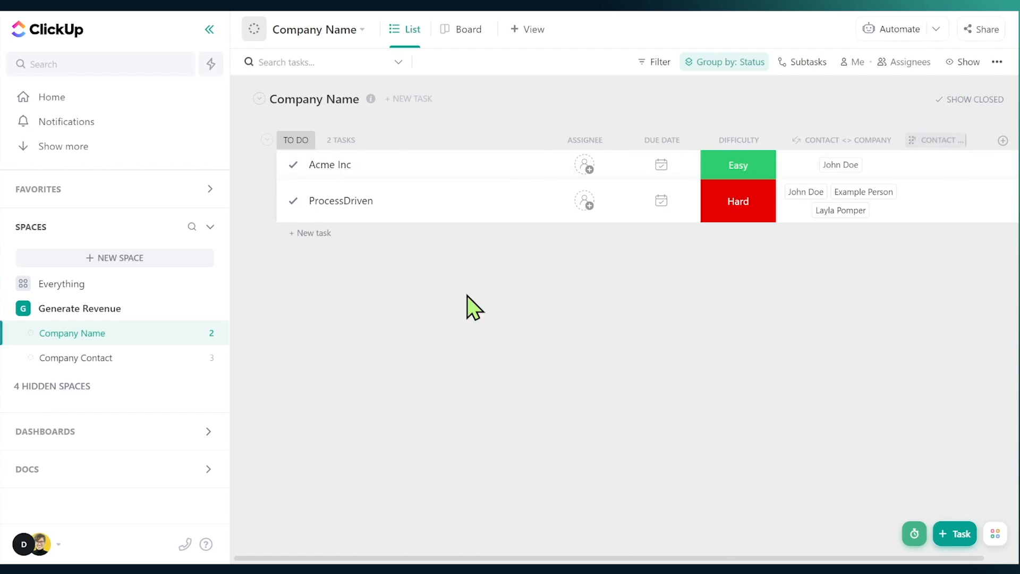
Step: Mark the first two contacts in the Company Contact list as complete, and return to the Company Name list
left_click(87, 367)
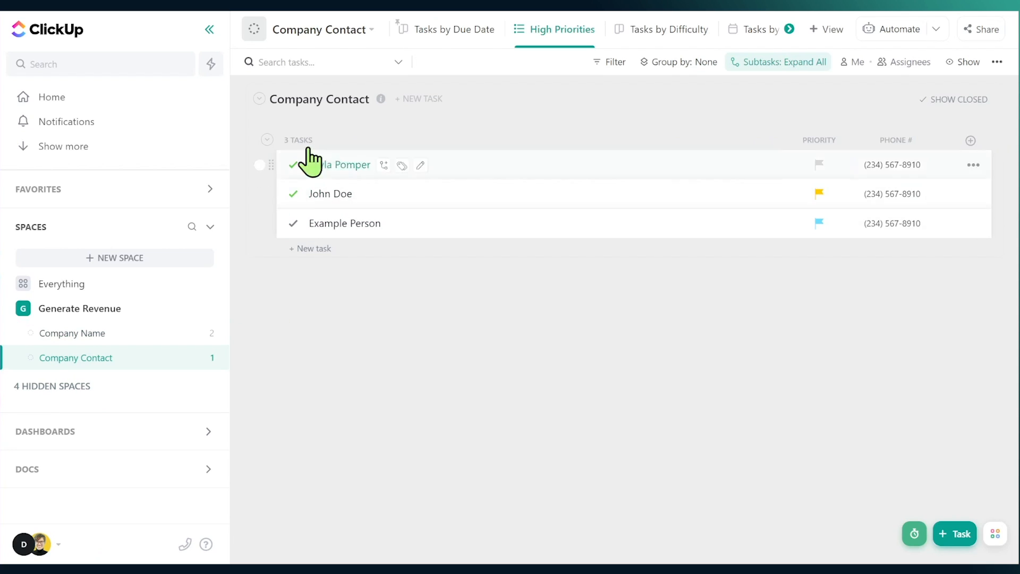
left_click(110, 336)
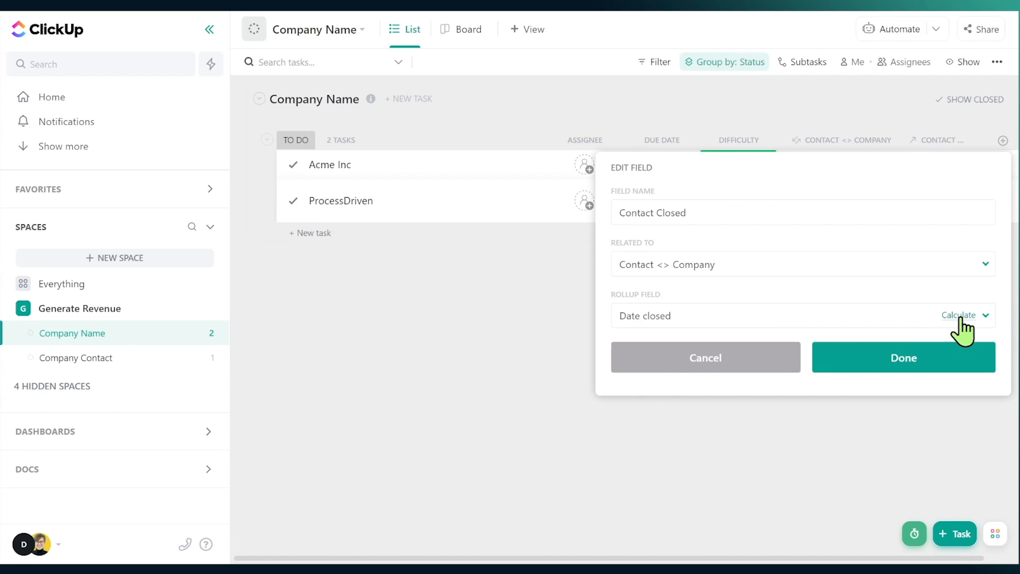
Step: Set the calculation of the Contact Closed rollup field to Range and save the field
left_click(957, 318)
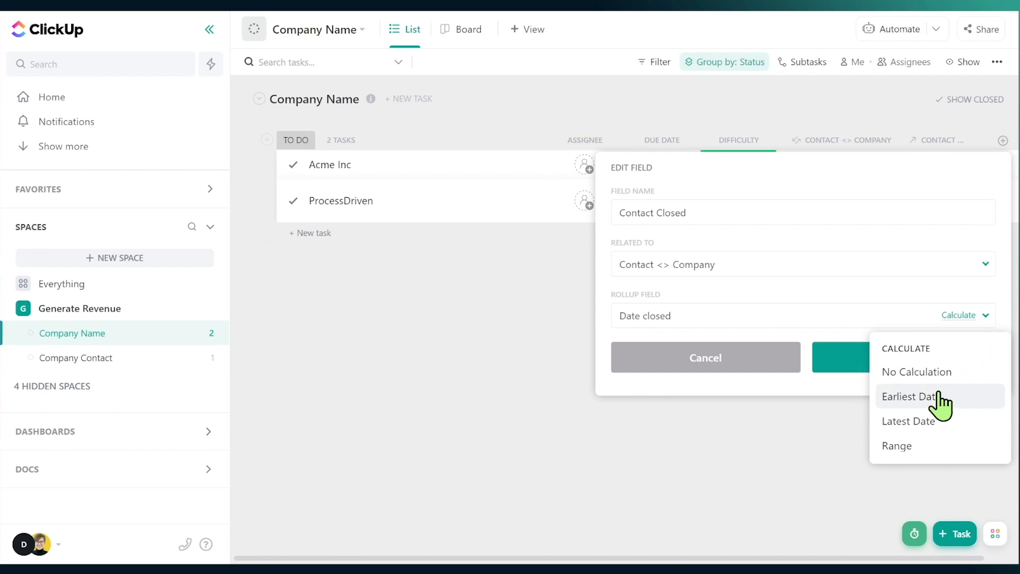
left_click(937, 448)
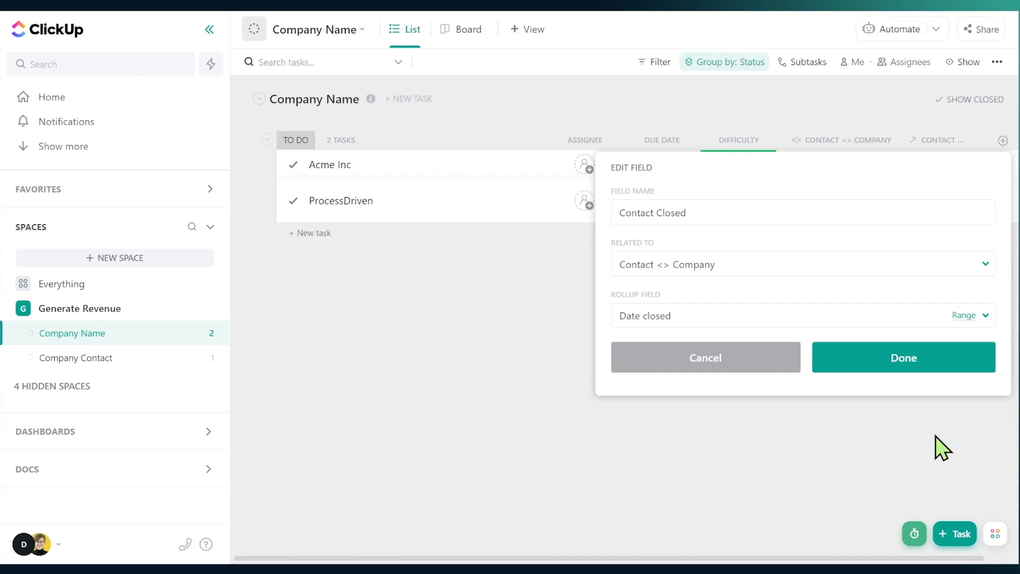
left_click(849, 368)
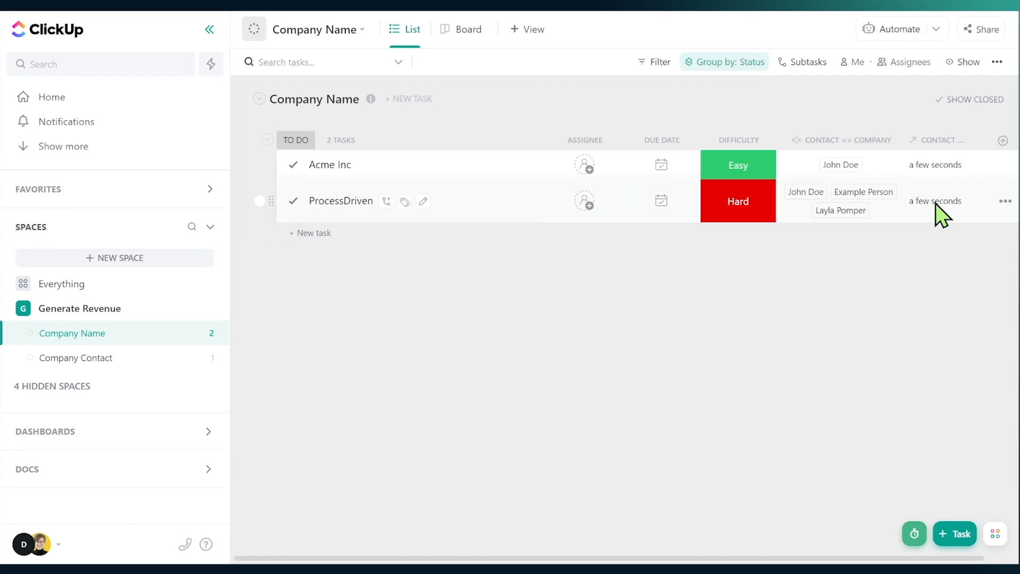
Step: Create a second rollup field named Contact Statuses, related to Contact <> Company, that rolls up Status
left_click(1004, 142)
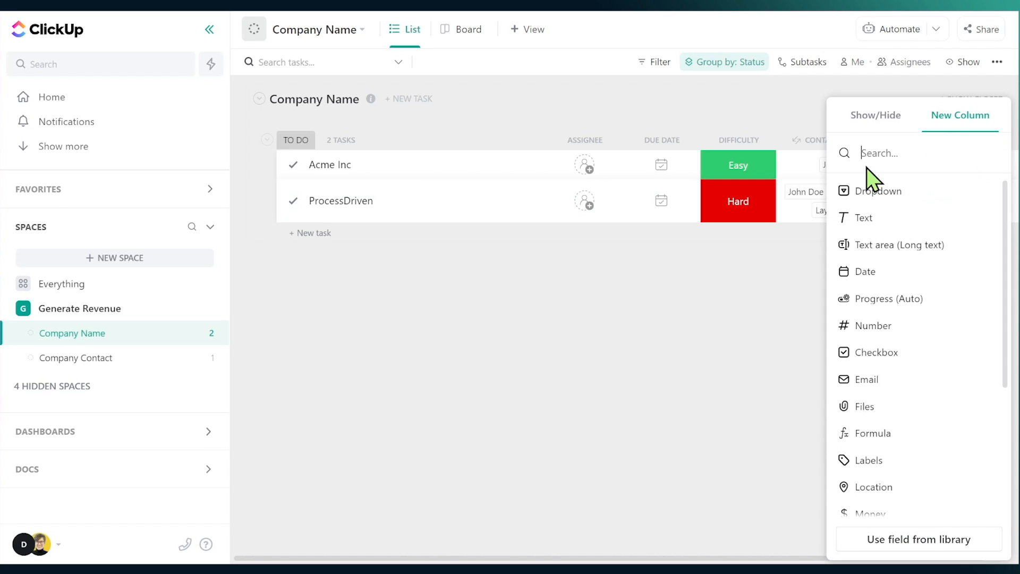
scroll(925, 346, "down", 3)
left_click(886, 480)
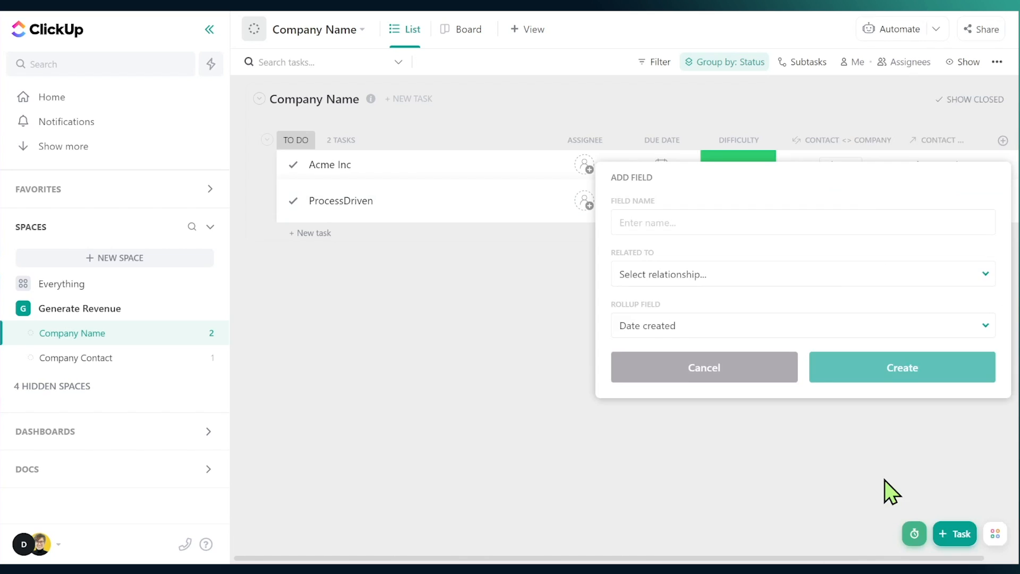
left_click(701, 220)
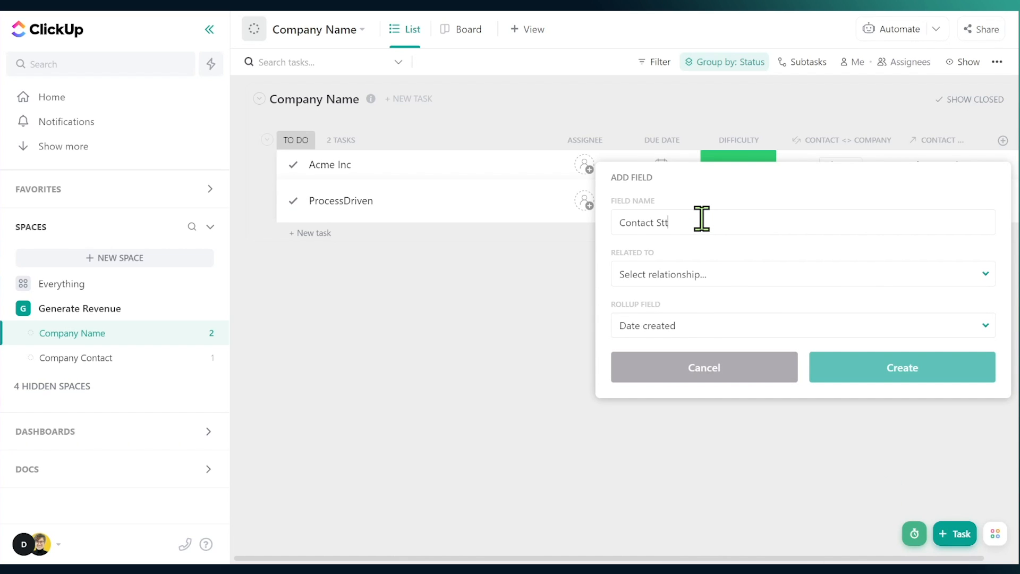
left_click(665, 286)
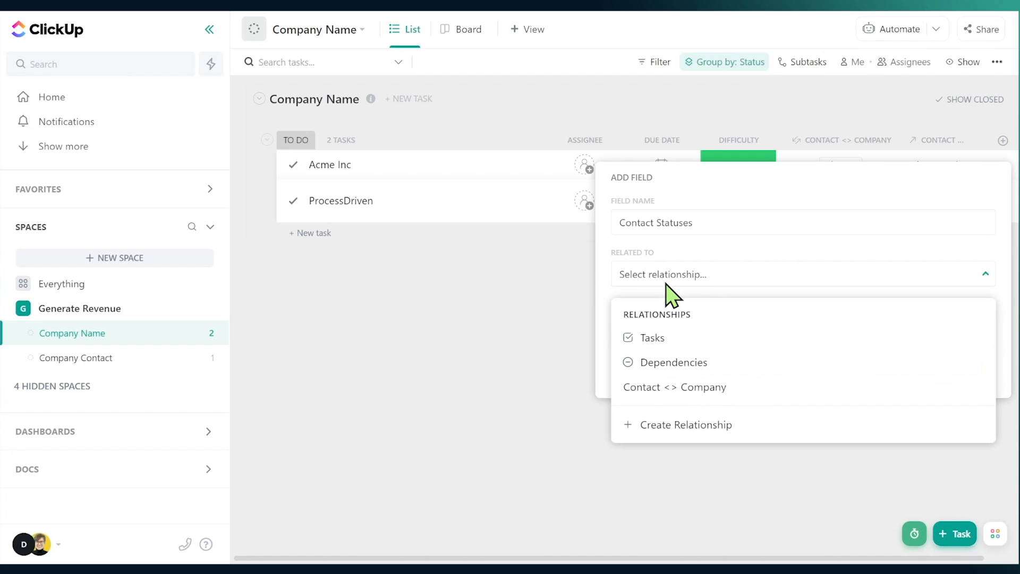
left_click(670, 393)
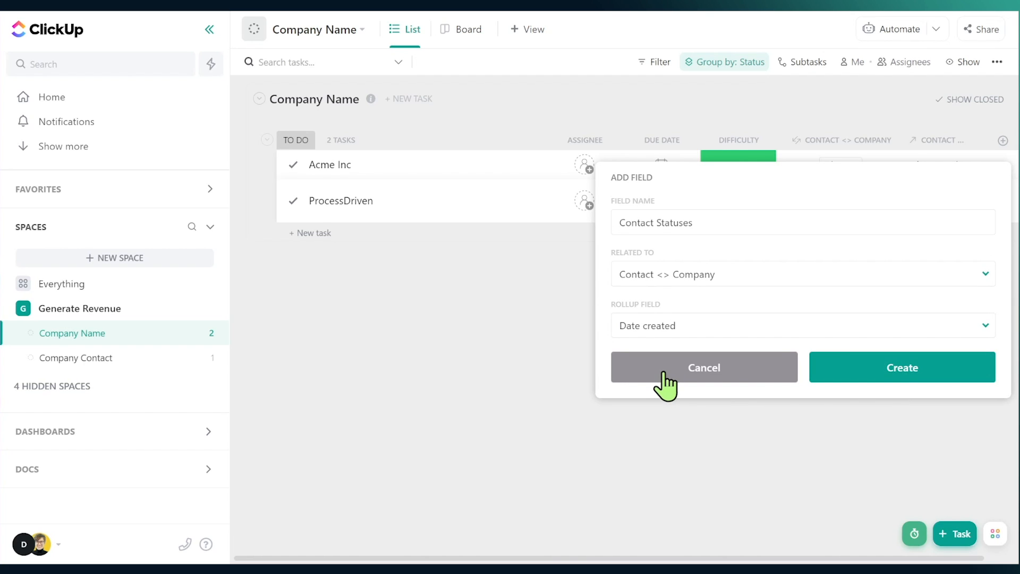
left_click(659, 331)
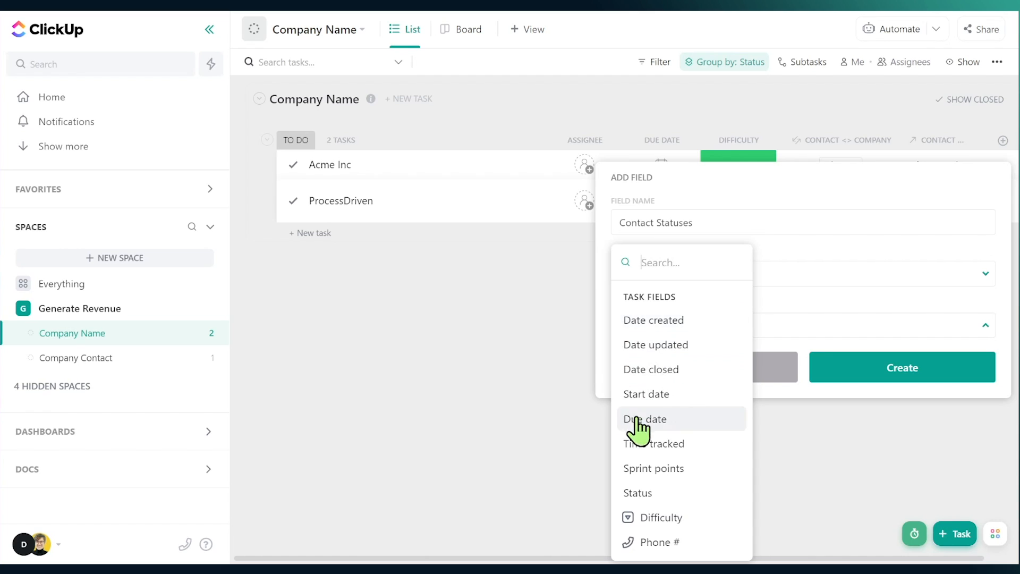
left_click(662, 493)
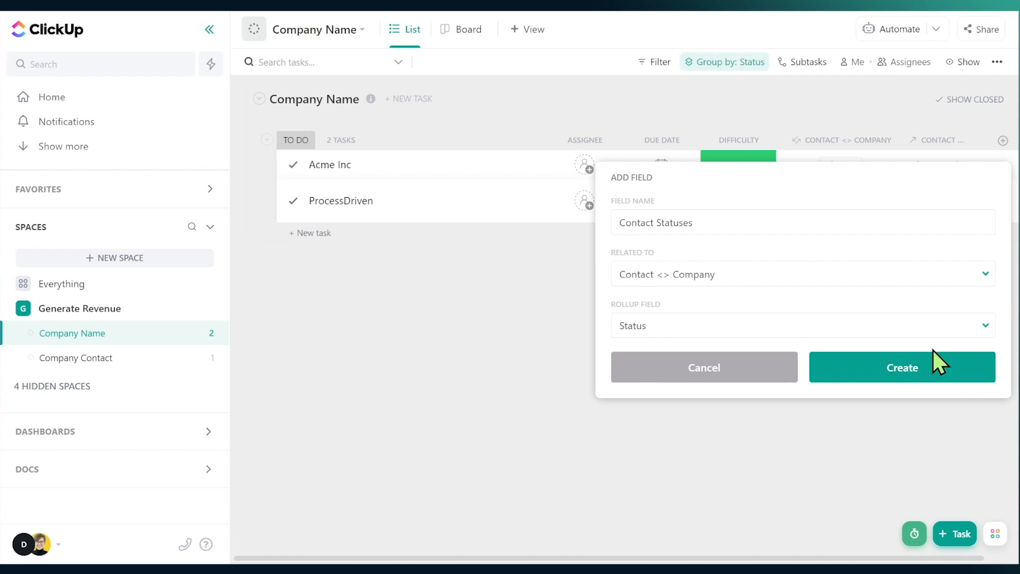
left_click(931, 371)
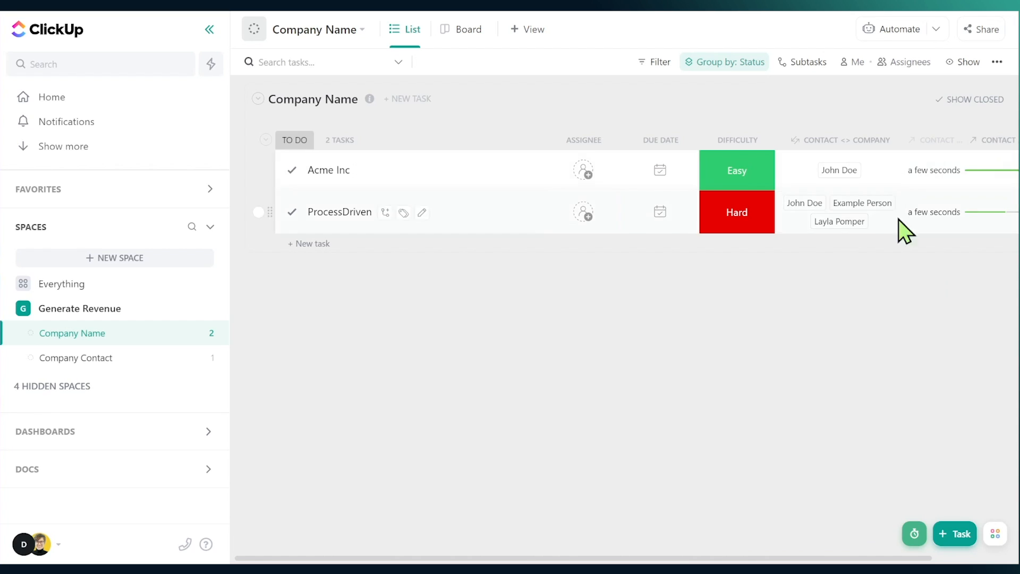
Step: Add a Status rollup field to ProcessDriven's Contact <> Company relationship table, and close the table
left_click_drag(754, 556, 840, 553)
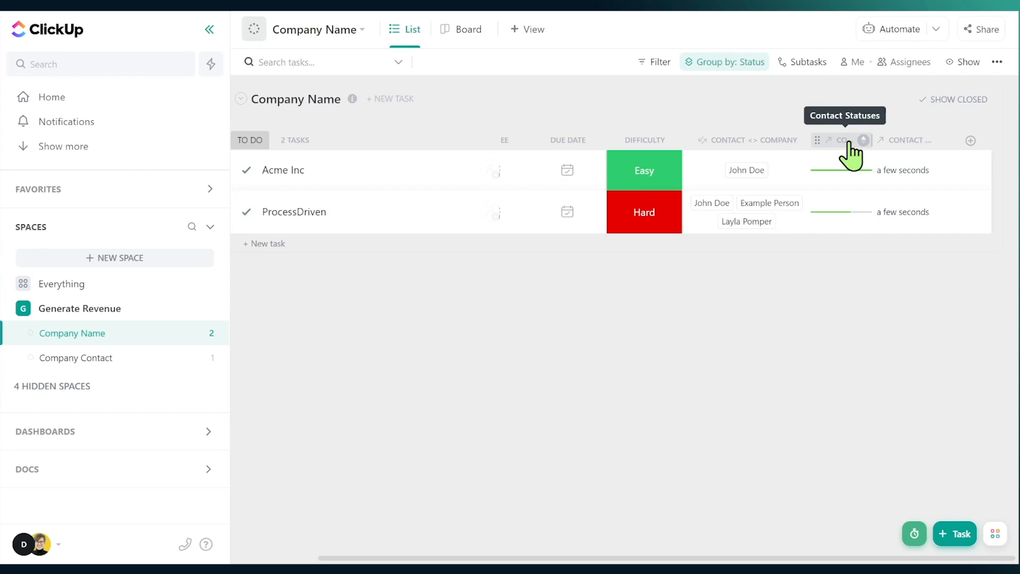
left_click(709, 220)
left_click(976, 260)
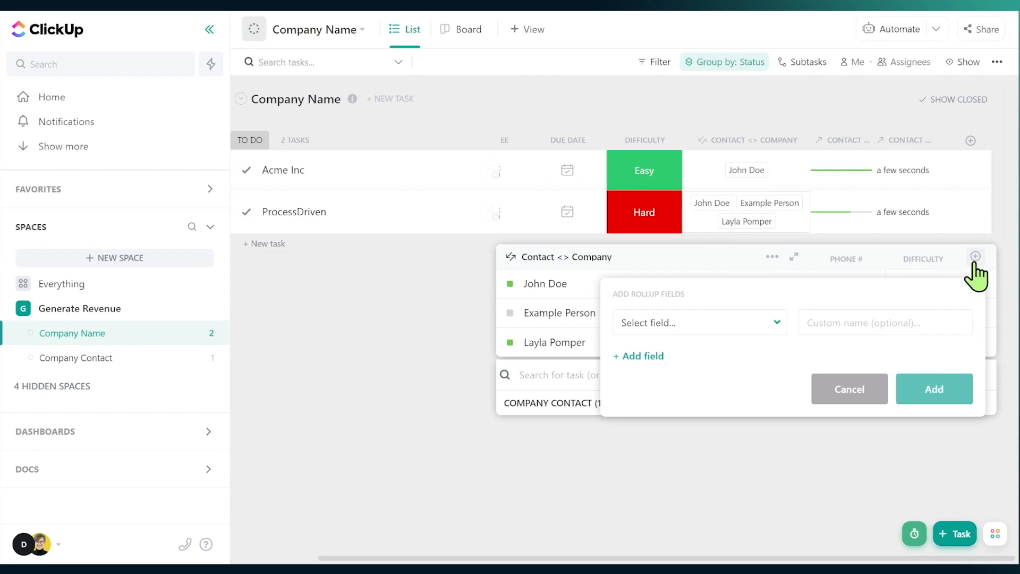
left_click(721, 323)
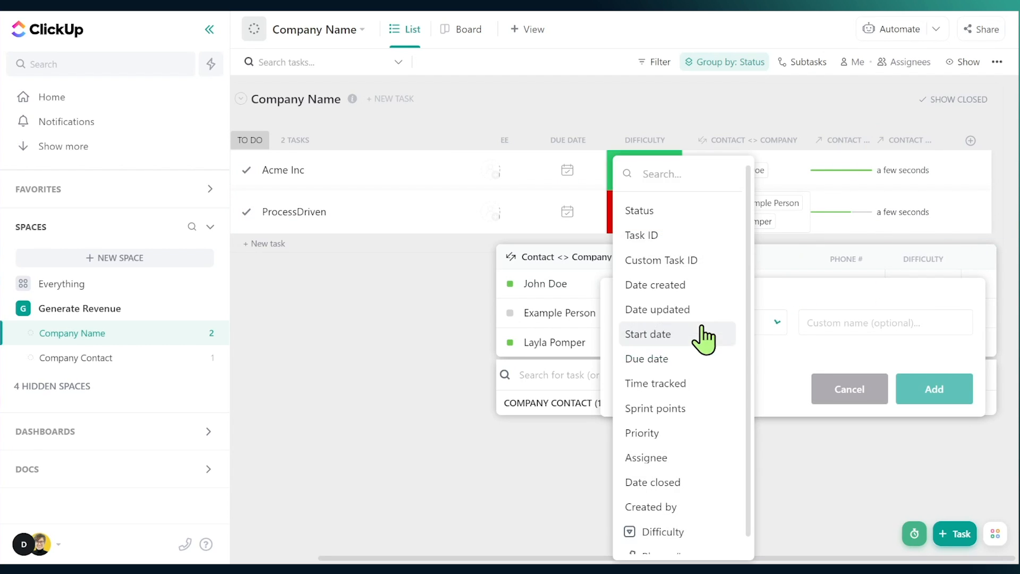
left_click(670, 209)
left_click(946, 393)
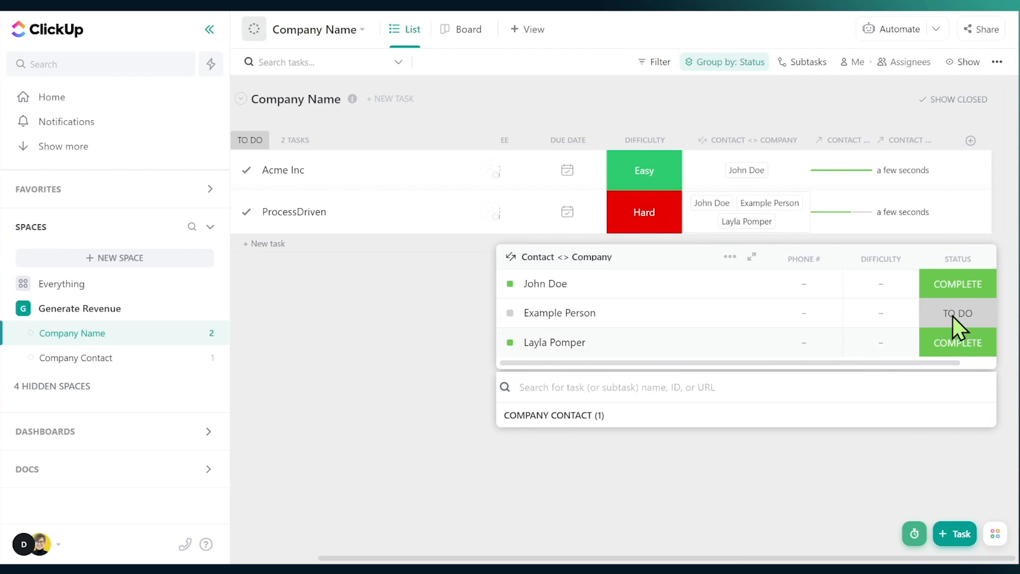
left_click(831, 115)
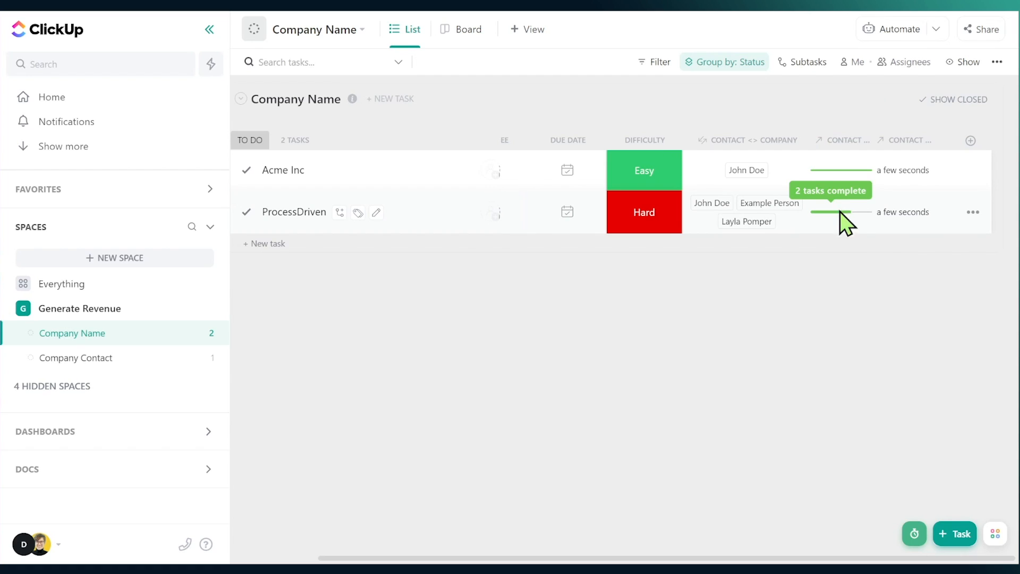
Step: Compare ProcessDriven's Contact Statuses and Contact Closed rollups with the Status of each linked contact in its relationship table
mouse_move(867, 213)
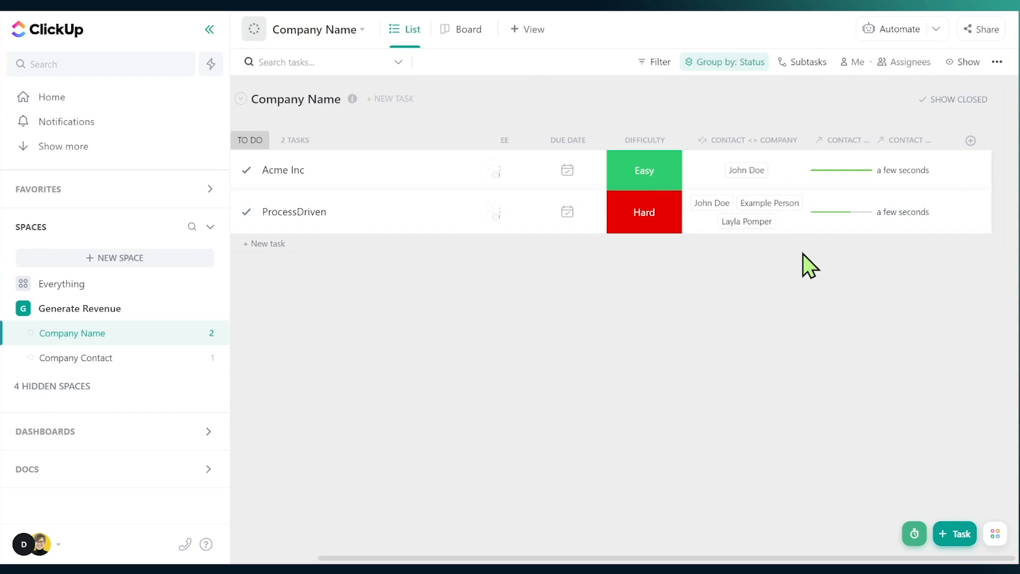
left_click(796, 228)
left_click_drag(882, 364, 978, 366)
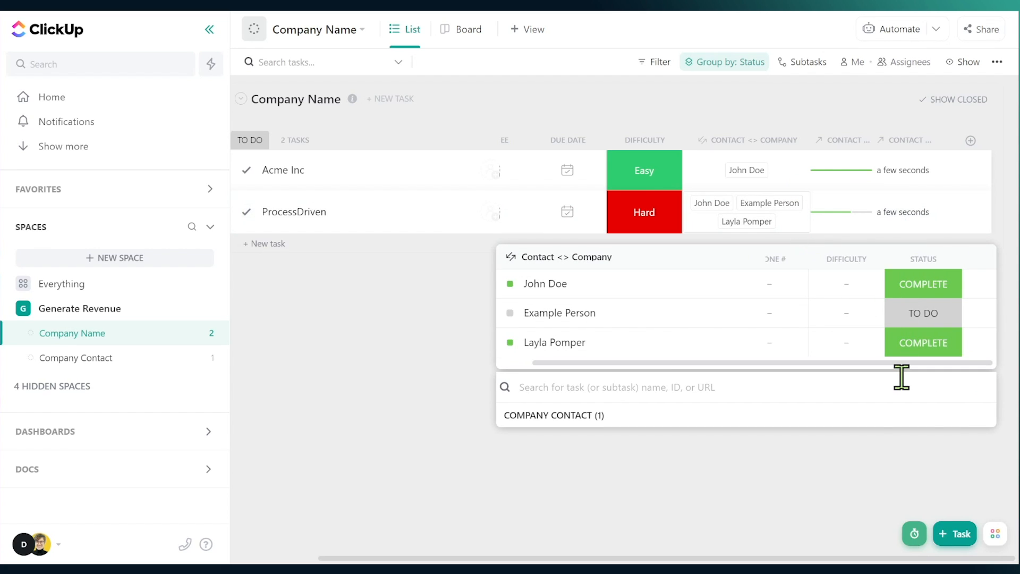
left_click(701, 235)
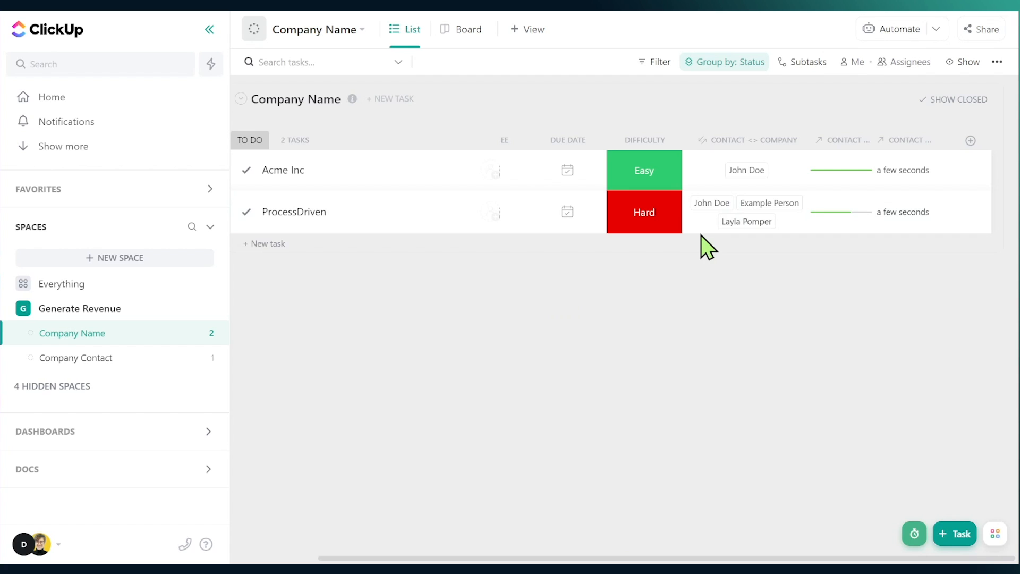
left_click(715, 229)
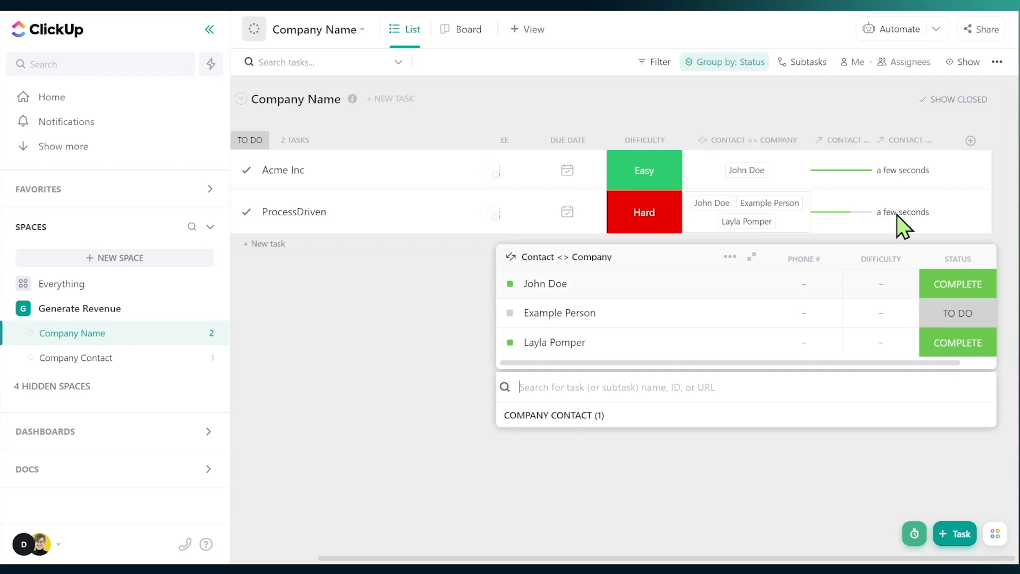
left_click(870, 196)
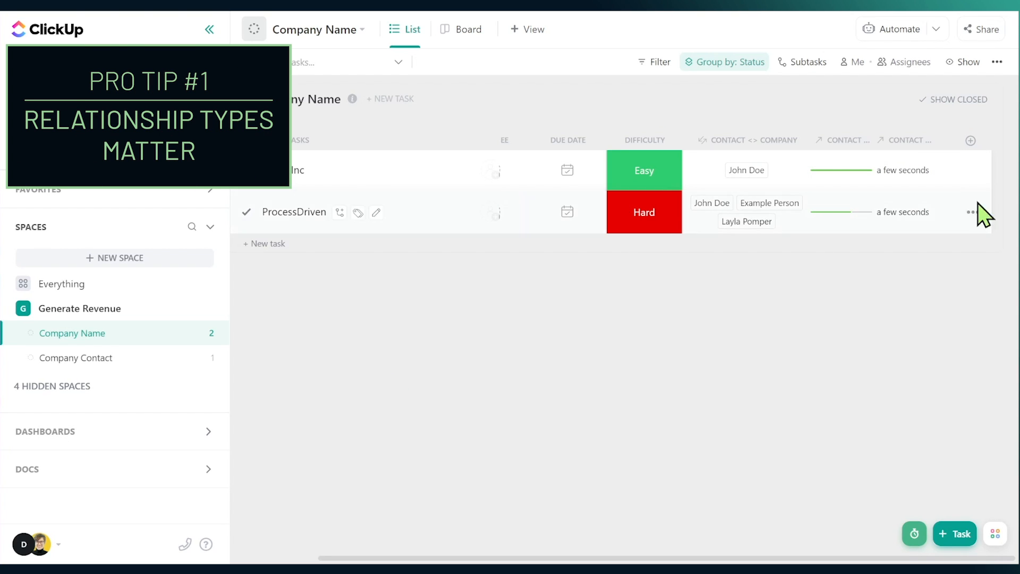
Step: Open the Contact Closed column for editing and examine which task fields can be rolled up
left_click(925, 141)
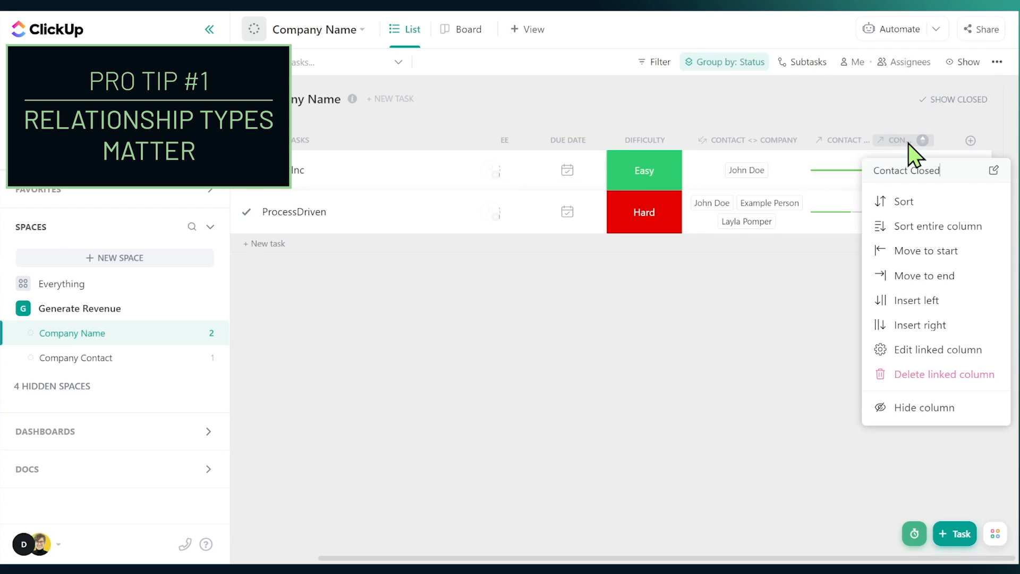
left_click(911, 349)
left_click(749, 315)
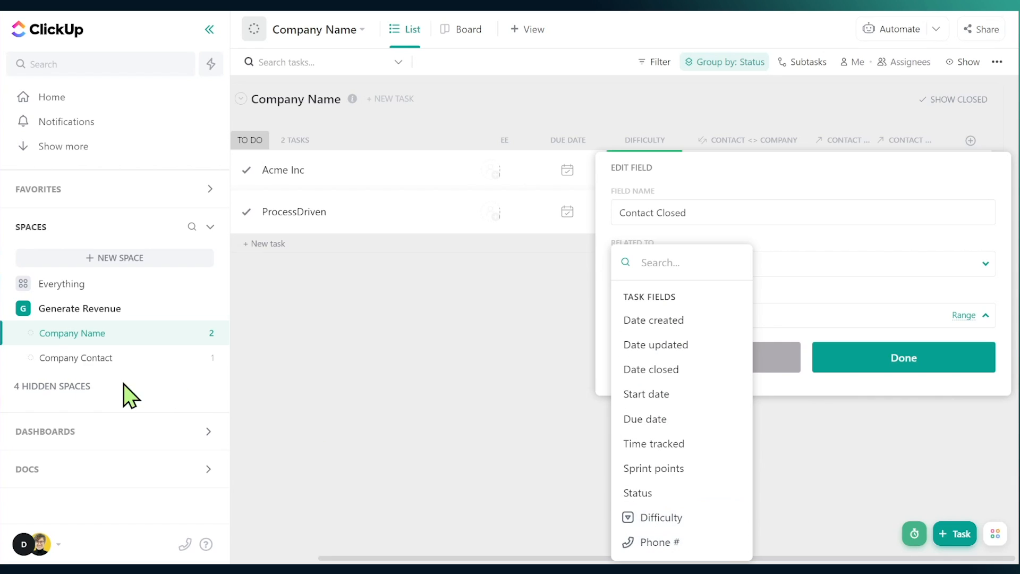
Step: View the Company Contact list, then return to the Company Name list
left_click(72, 363)
left_click(74, 365)
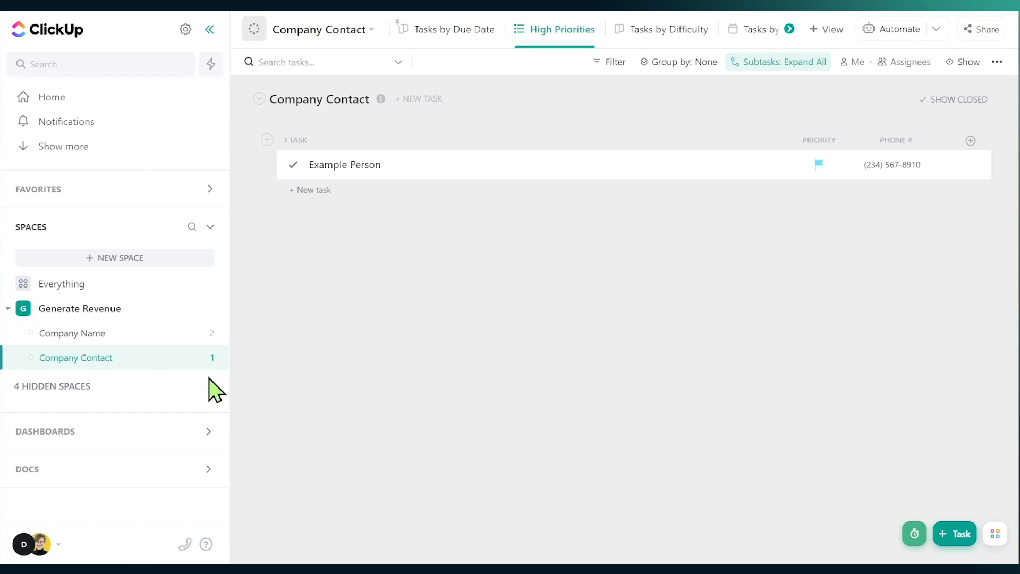
left_click(168, 342)
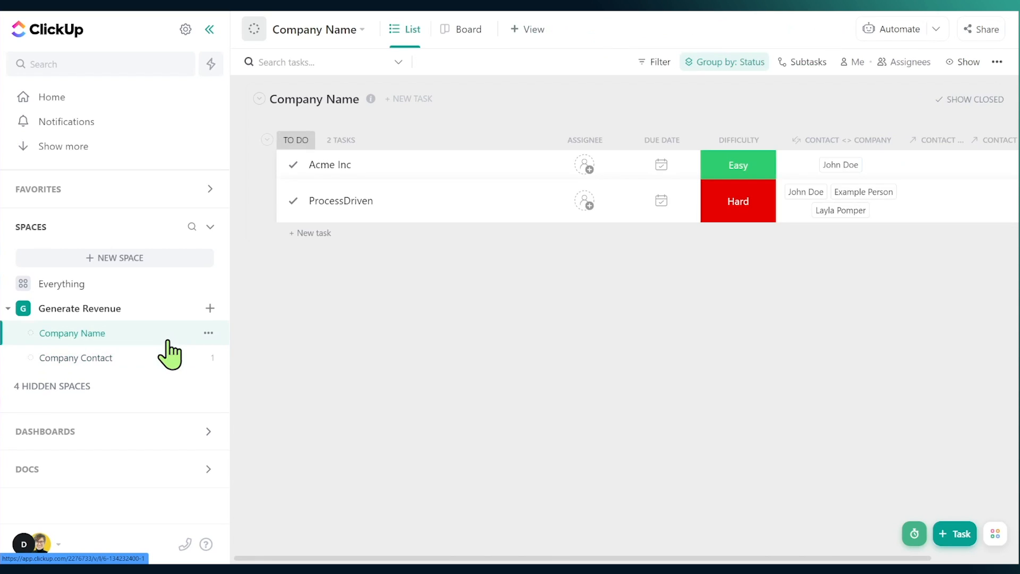
Step: Open the Contact <> Company column for editing, examine its related list and rollup fields, and close it without changes
left_click_drag(640, 558, 715, 555)
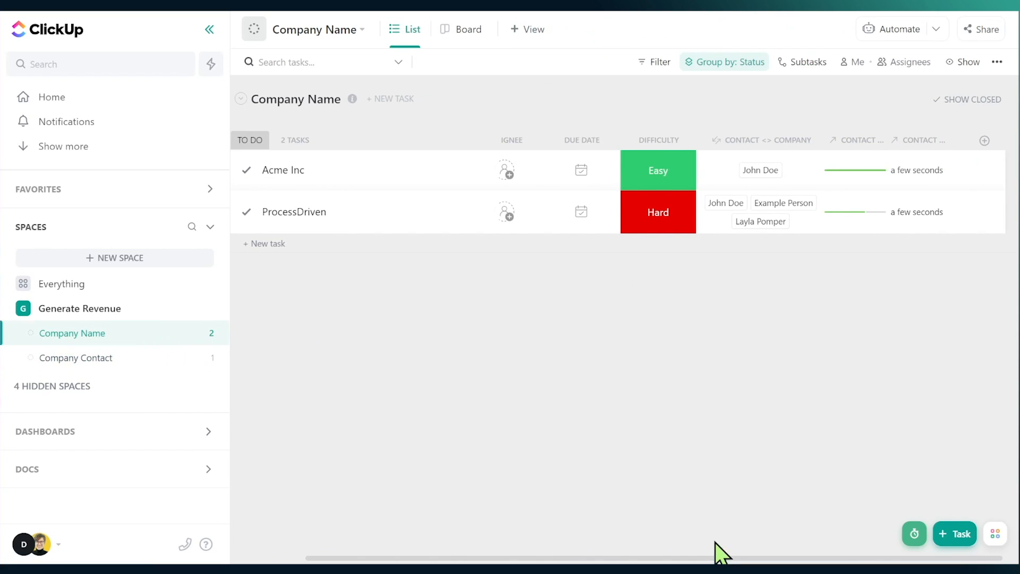
left_click(752, 142)
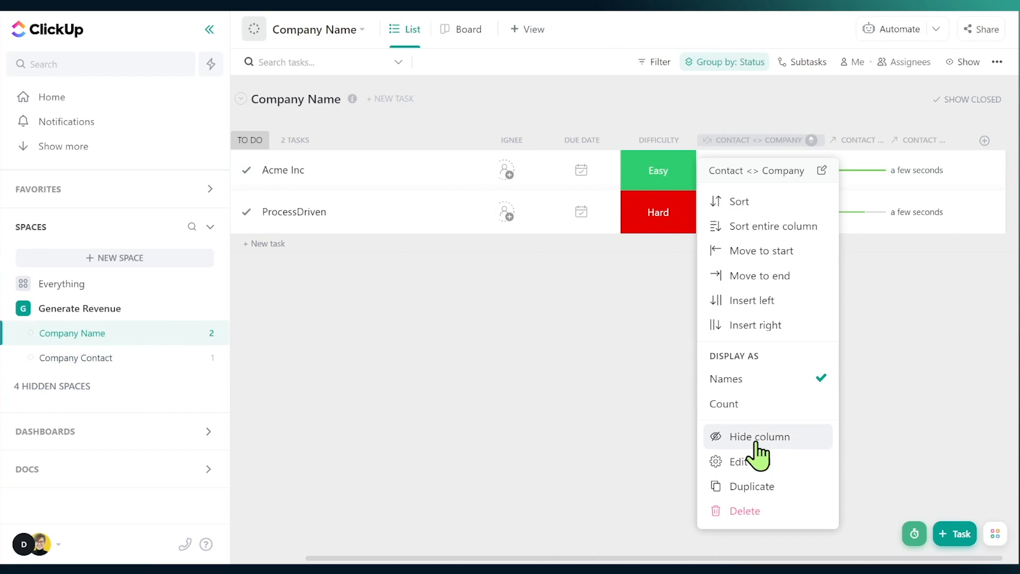
left_click(759, 467)
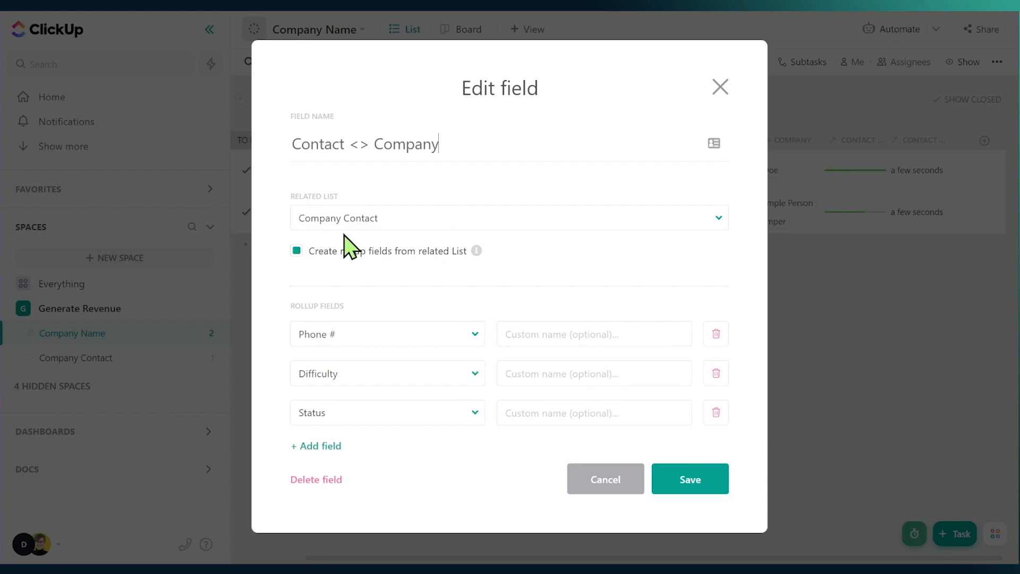
left_click(605, 479)
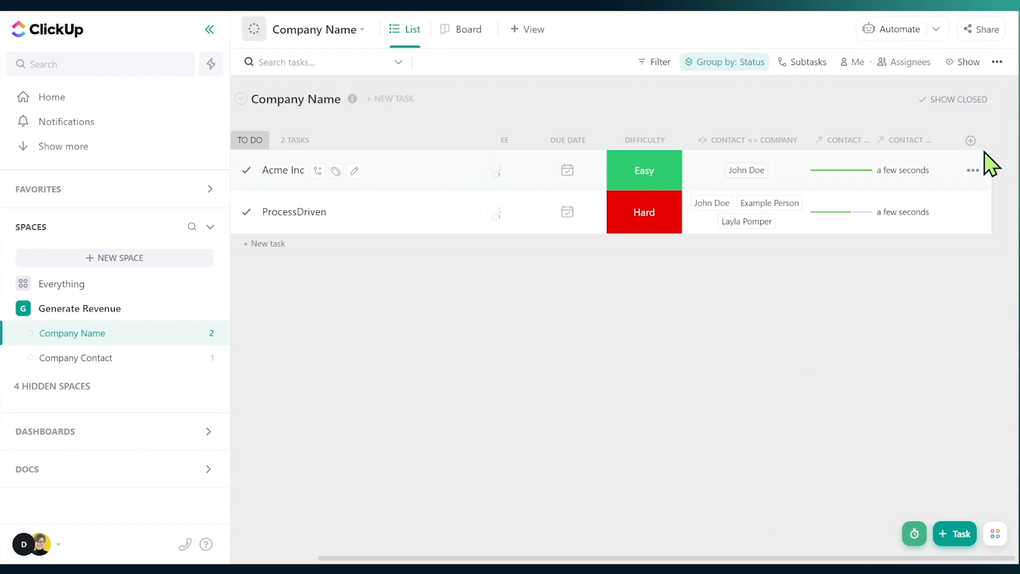
Step: Start a new relationship column named Another Example in the Company Name list, related to any task in your Workspace
left_click(972, 141)
scroll(909, 511, "down", 3)
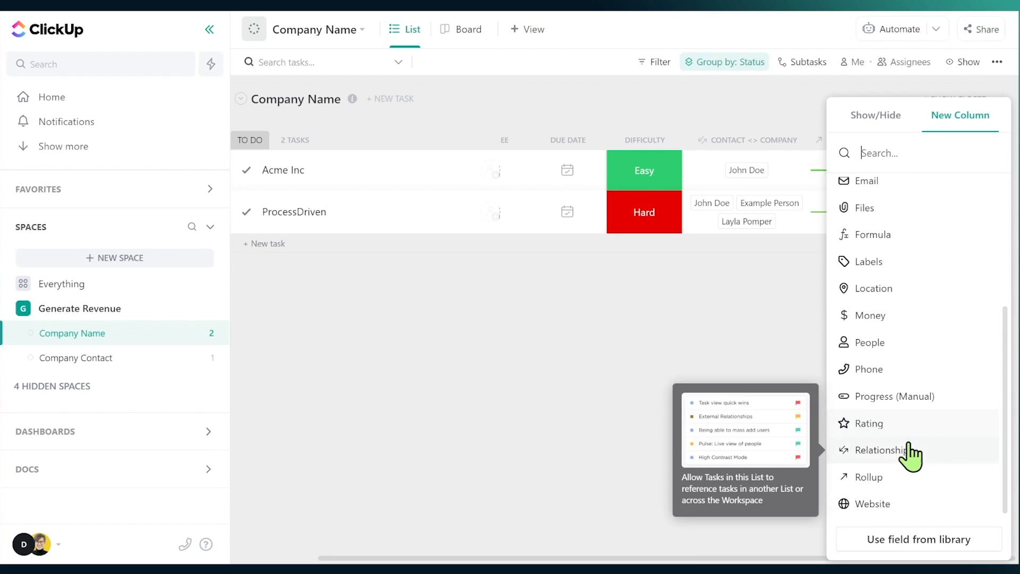
left_click(907, 449)
left_click_drag(661, 270, 733, 278)
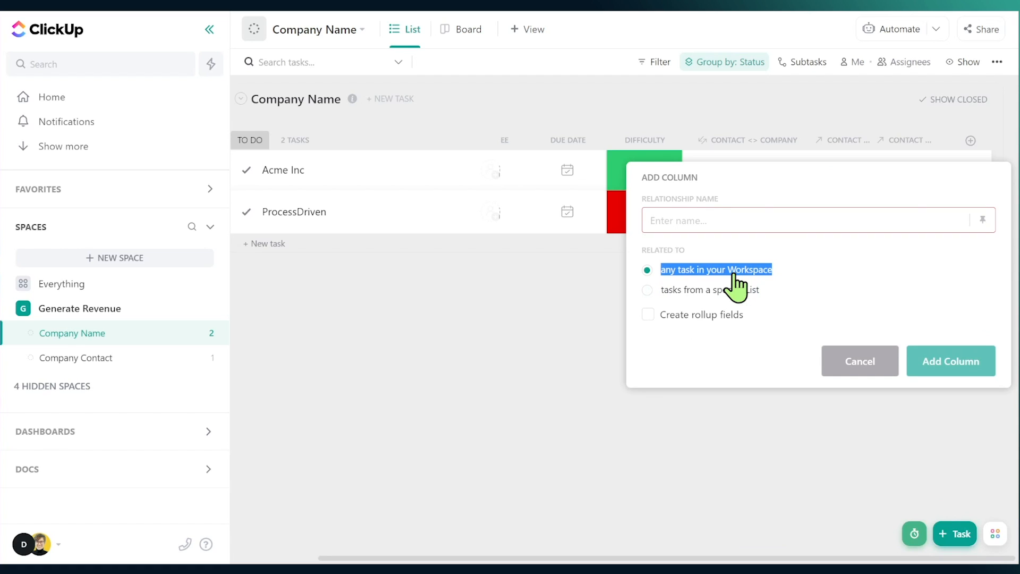
left_click(727, 221)
type("Another Example")
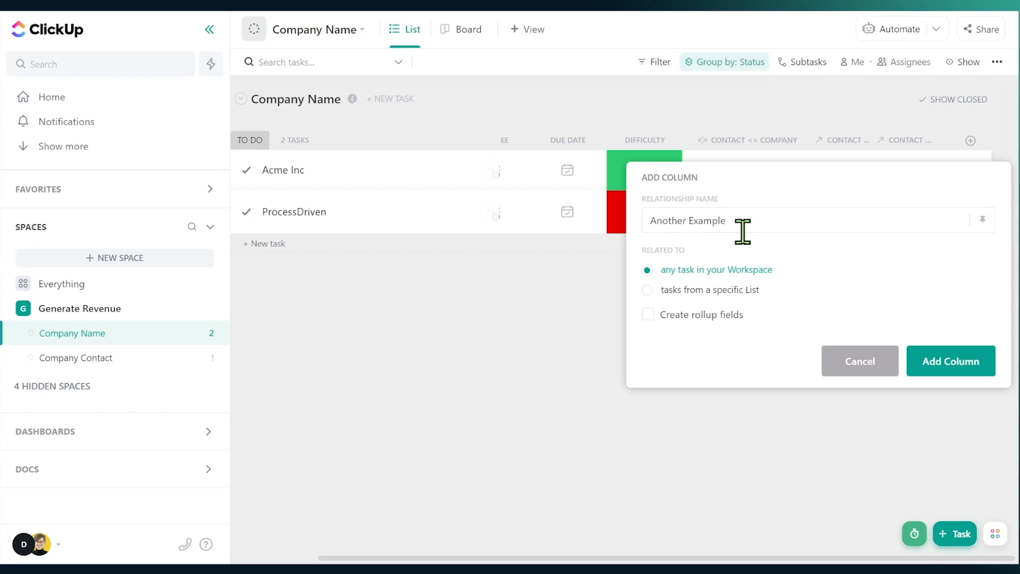
Step: Enable rollup fields for the Another Example relationship, compare the two related-to options, keep any task in your Workspace, and examine the available rollup fields
left_click(683, 315)
left_click(716, 399)
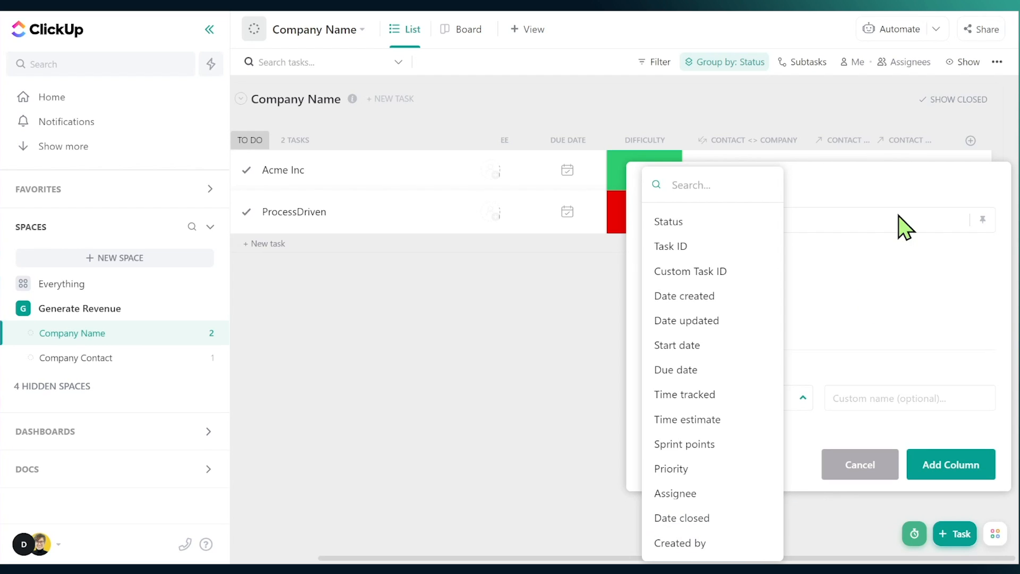
left_click(907, 267)
left_click(691, 292)
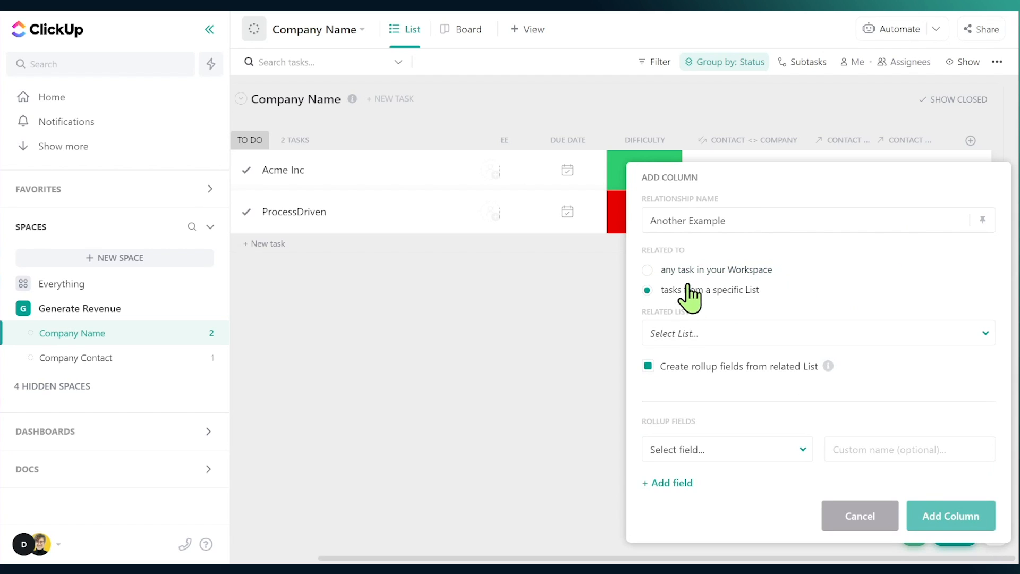
left_click(759, 271)
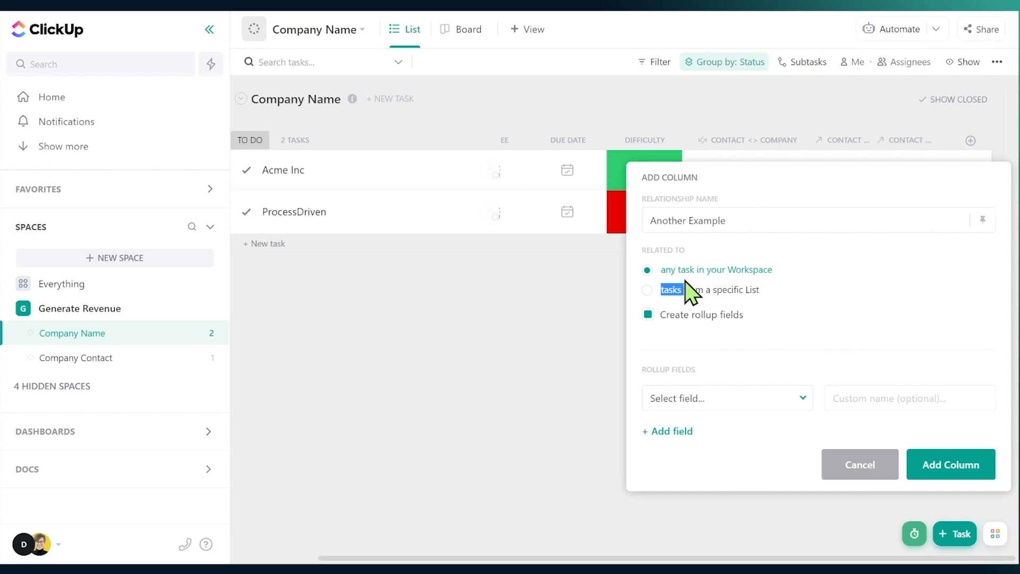
left_click(684, 407)
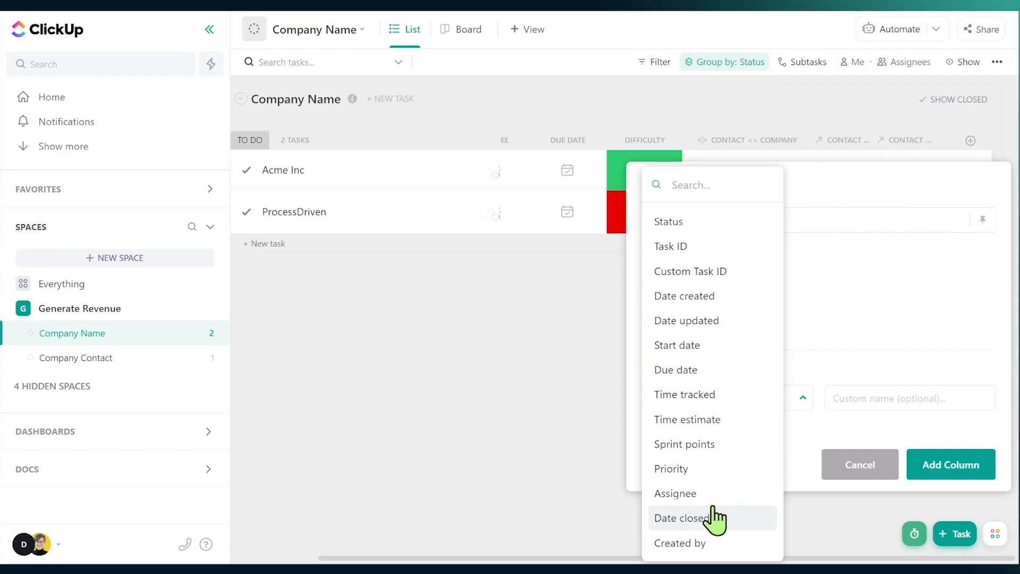
left_click(925, 346)
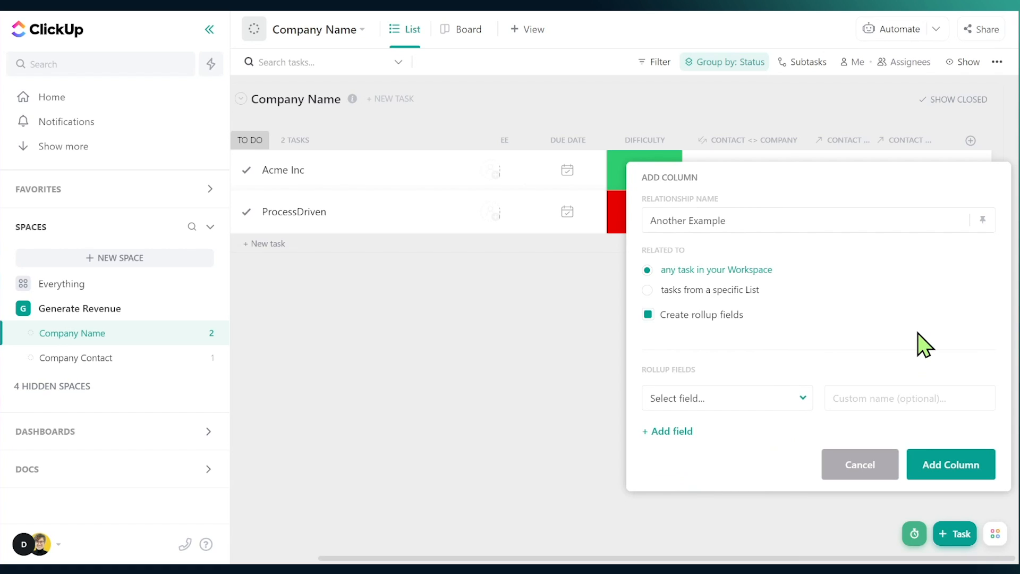